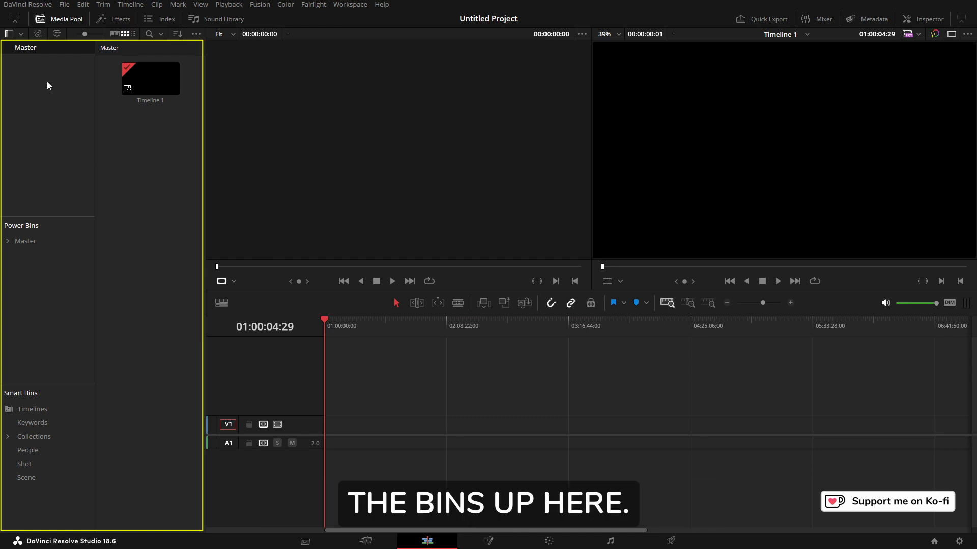
- Create a new Media Pool bin named 'Bullets' under Master
{"action": "right_click", "coordinate": [25, 50]}
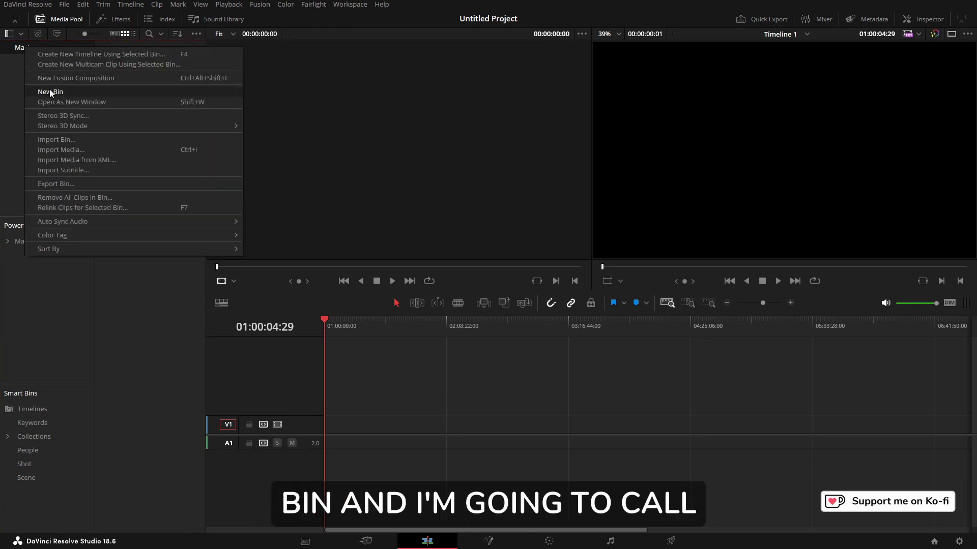
{"action": "left_click", "coordinate": [31, 92]}
{"action": "type", "text": "Bullets"}
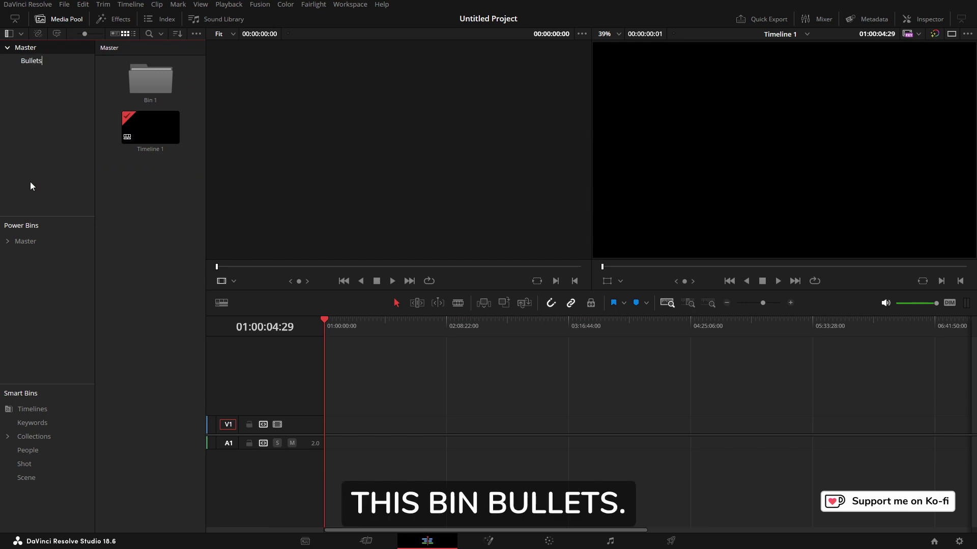
{"action": "key", "text": "Return"}
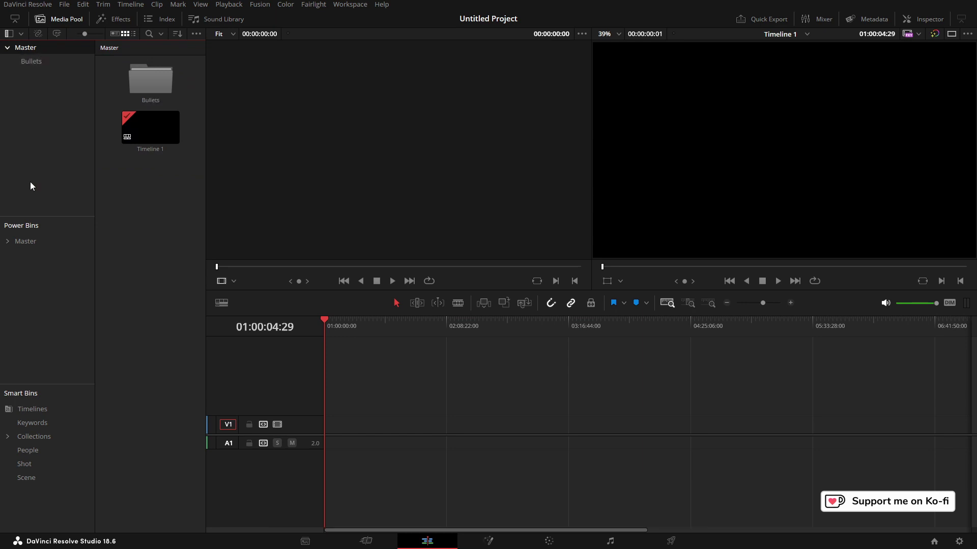
- Add a Fusion composition clip named 'Bullets Lists' to the Bullets bin
{"action": "left_click", "coordinate": [33, 63]}
{"action": "right_click", "coordinate": [133, 101]}
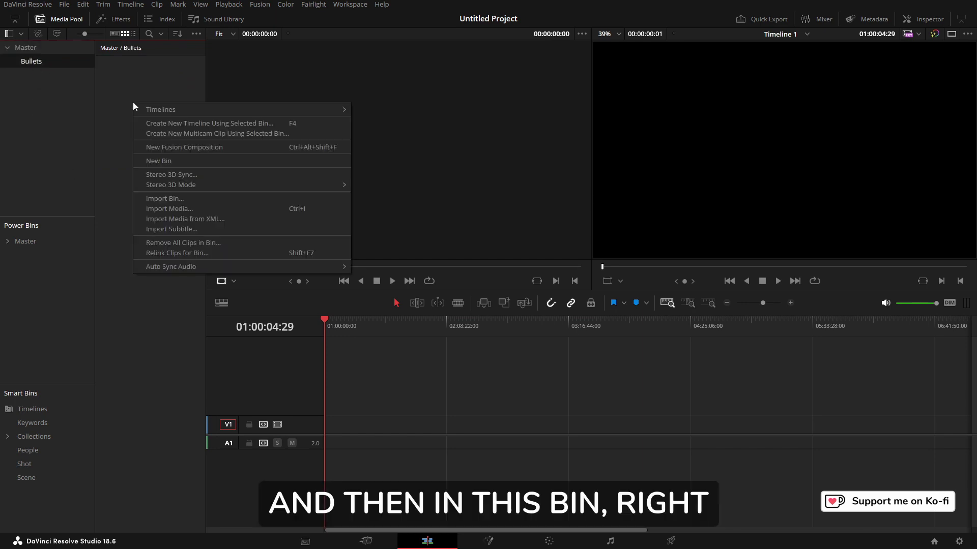
{"action": "left_click", "coordinate": [164, 147]}
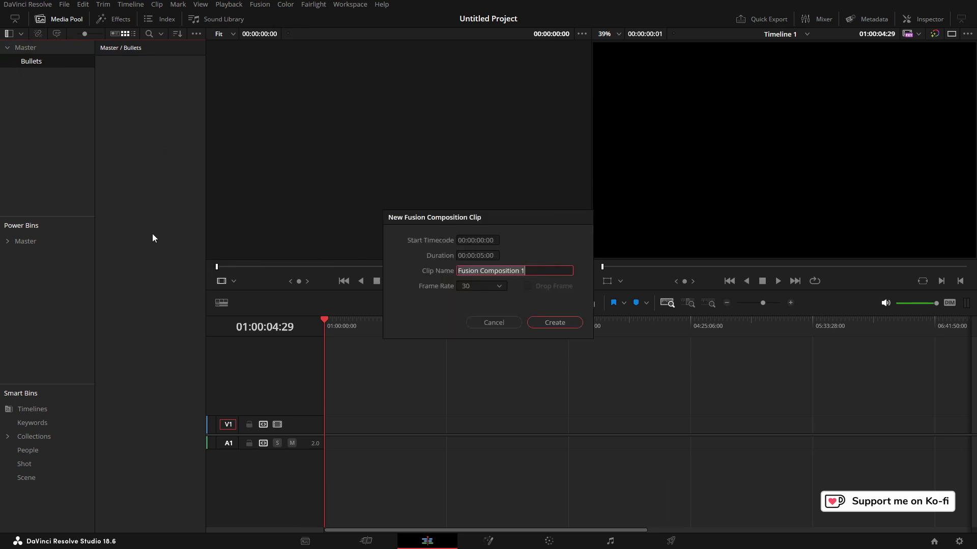
{"action": "type", "text": "Bullets Lists"}
{"action": "key", "text": "Return"}
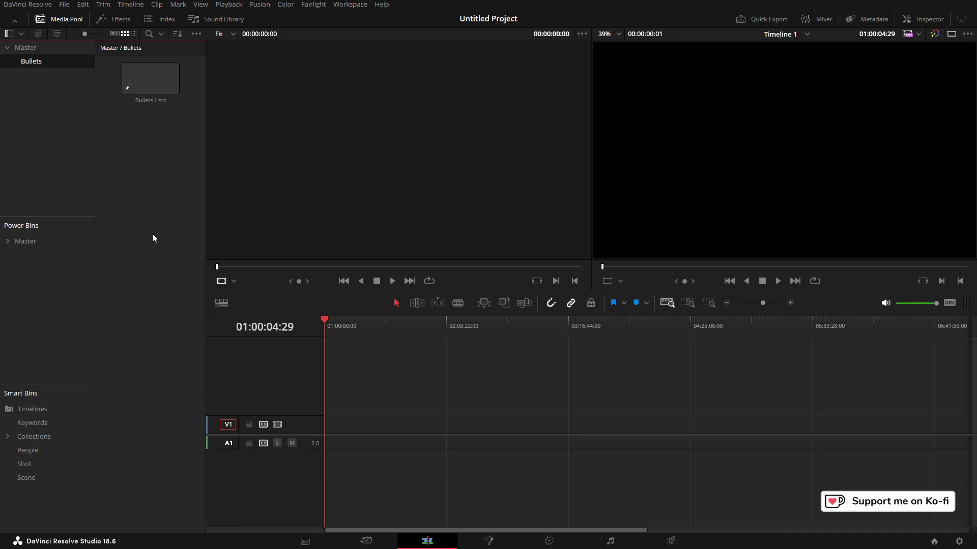
- Open Bullets Lists in Fusion, move MediaOut1 right, and add a Background node
{"action": "double_click", "coordinate": [150, 82]}
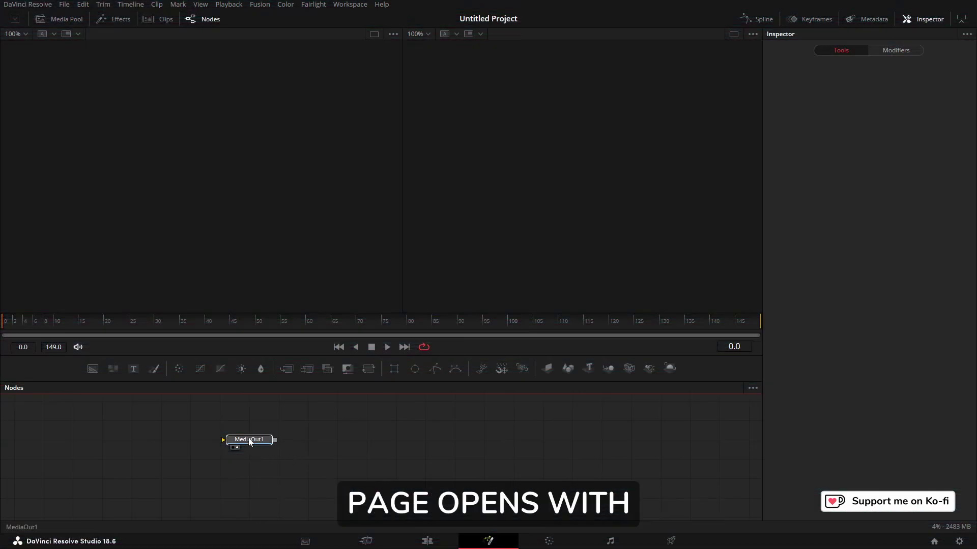
{"action": "left_click_drag", "start_coordinate": [244, 448], "coordinate": [596, 445]}
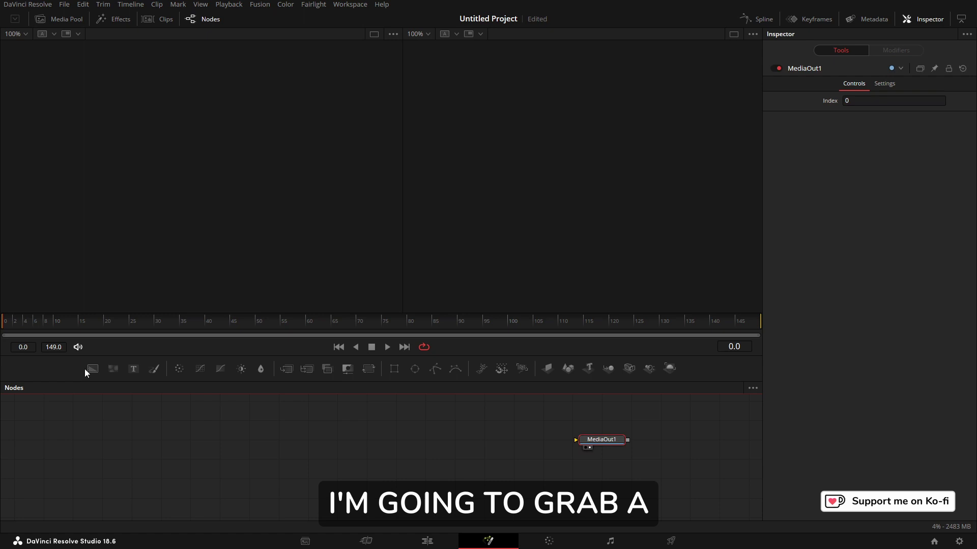
{"action": "left_click_drag", "start_coordinate": [90, 369], "coordinate": [239, 442]}
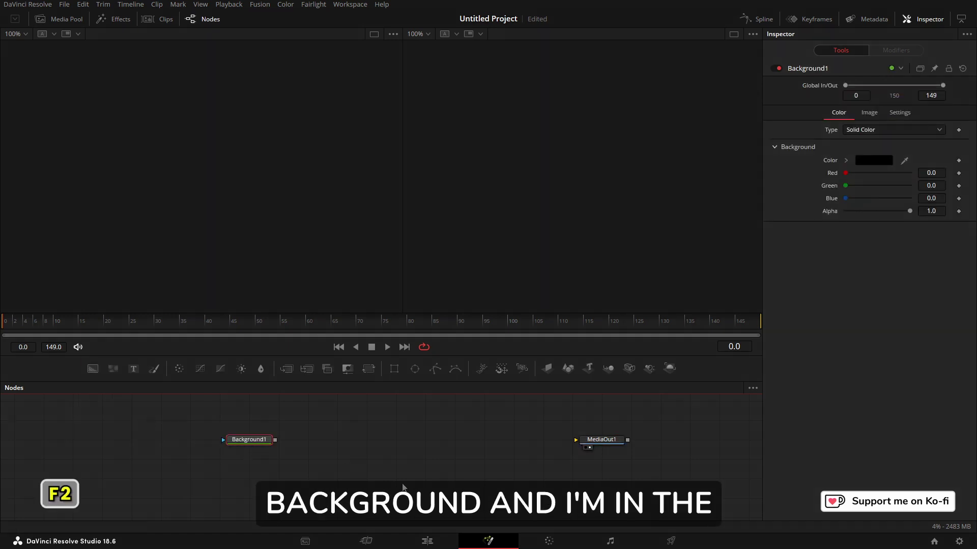
- Rename the Background node to Canvas, set its alpha to 0, and view it
{"action": "key", "text": "F2"}
{"action": "type", "text": "Ca"}
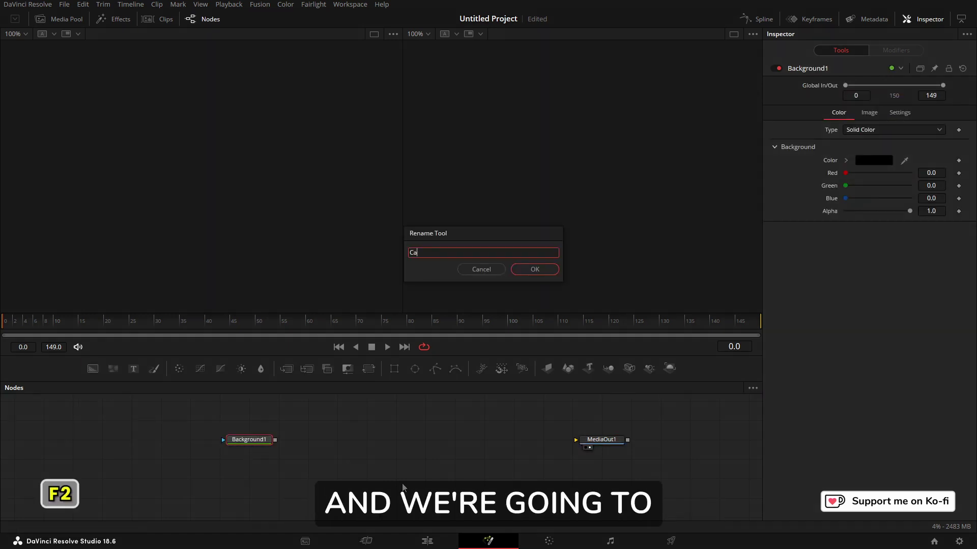
{"action": "type", "text": "nvas"}
{"action": "key", "text": "Return"}
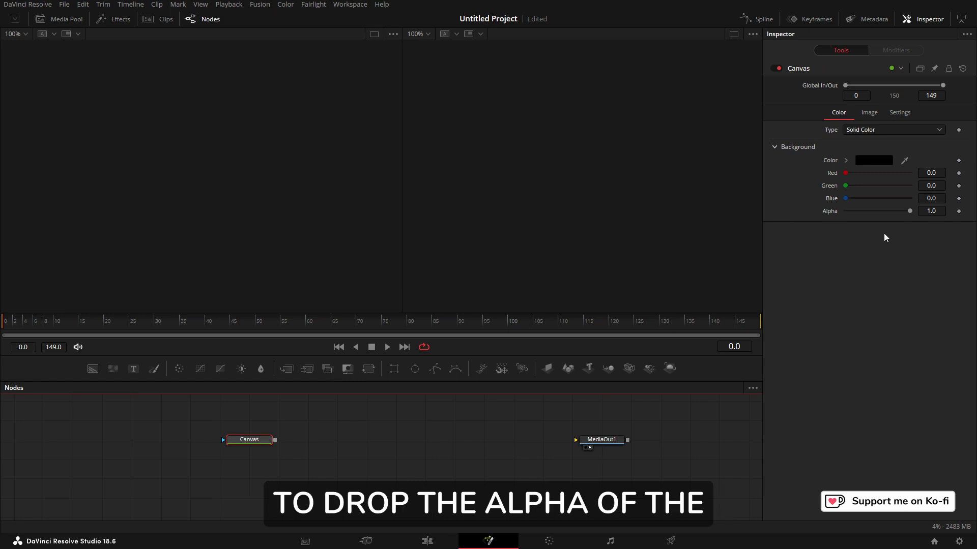
{"action": "left_click_drag", "start_coordinate": [910, 211], "coordinate": [735, 243]}
{"action": "left_click_drag", "start_coordinate": [253, 441], "coordinate": [239, 244]}
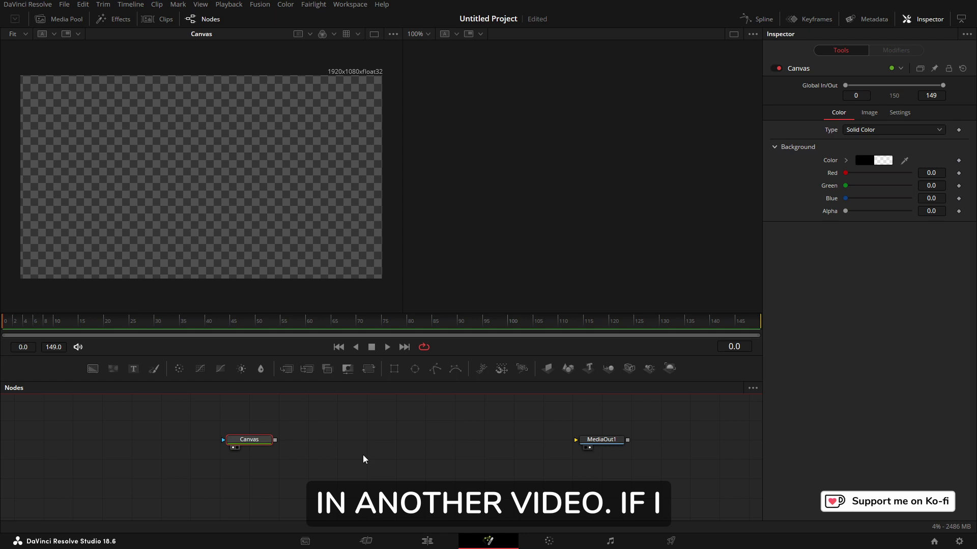
- Add a Text+ node merged over Canvas and view the Merge1 result
{"action": "key", "text": "t"}
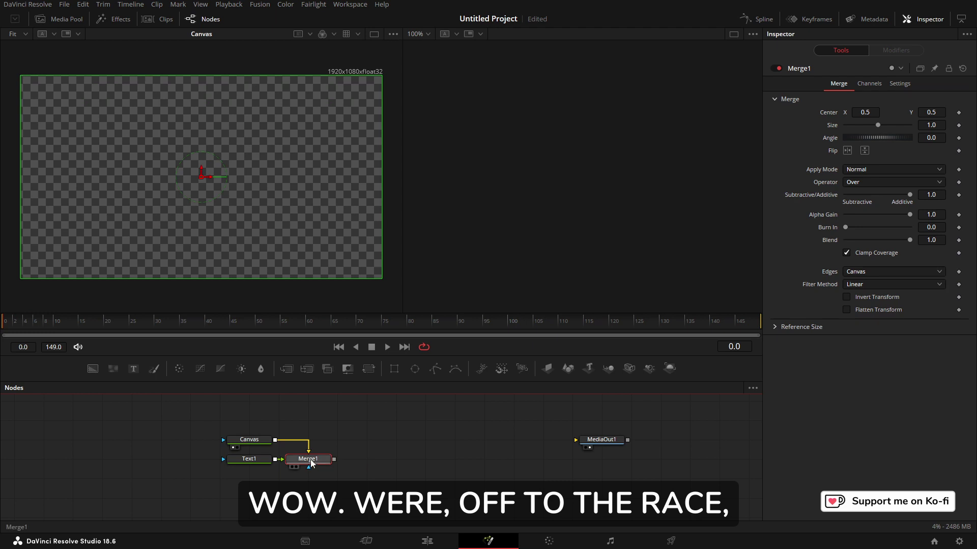
{"action": "left_click_drag", "start_coordinate": [311, 463], "coordinate": [240, 276]}
{"action": "left_click_drag", "start_coordinate": [249, 459], "coordinate": [307, 421]}
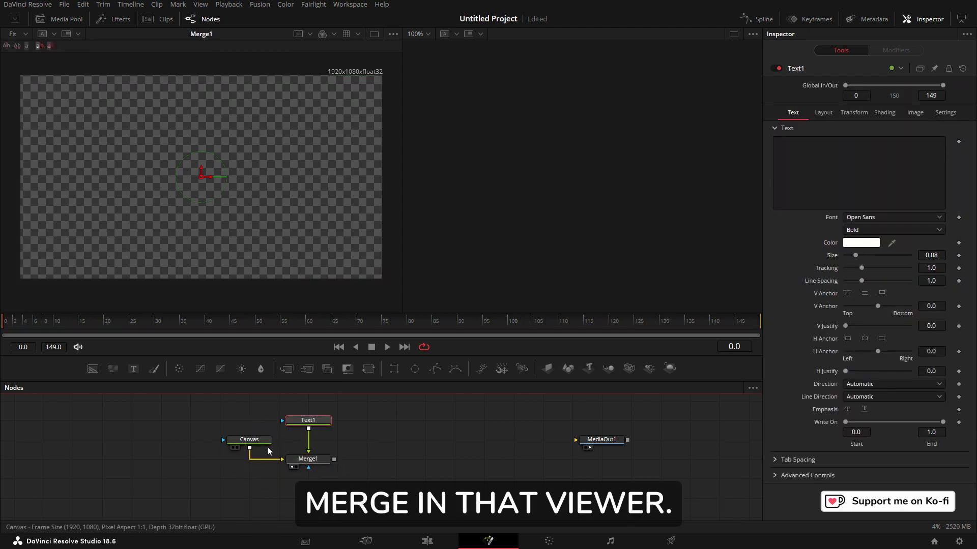
{"action": "left_click", "coordinate": [264, 442]}
{"action": "left_click", "coordinate": [308, 421]}
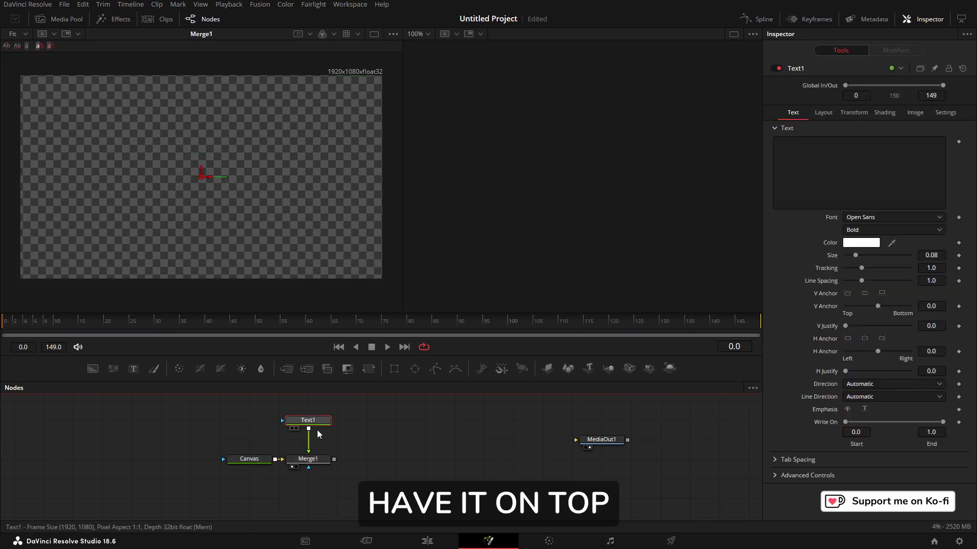
- Set Text1 to 'Davinci Resolve', size 0.0984, with left horizontal anchor
{"action": "left_click", "coordinate": [834, 174]}
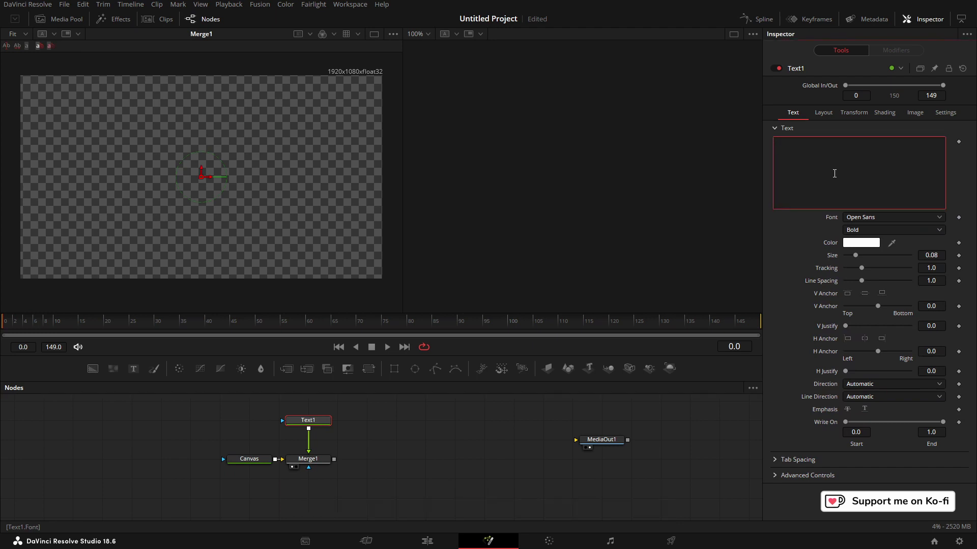
{"action": "type", "text": "dr#"}
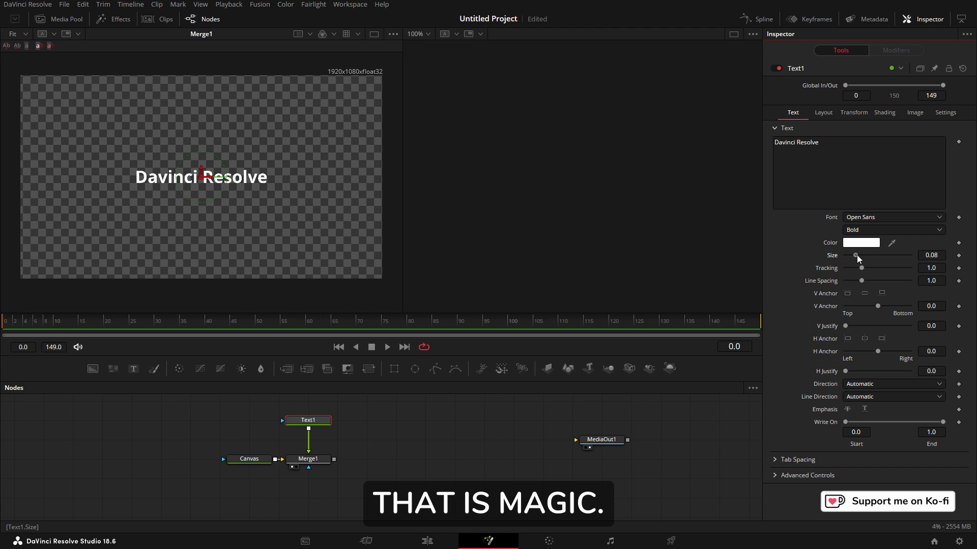
{"action": "left_click_drag", "start_coordinate": [855, 256], "coordinate": [858, 256]}
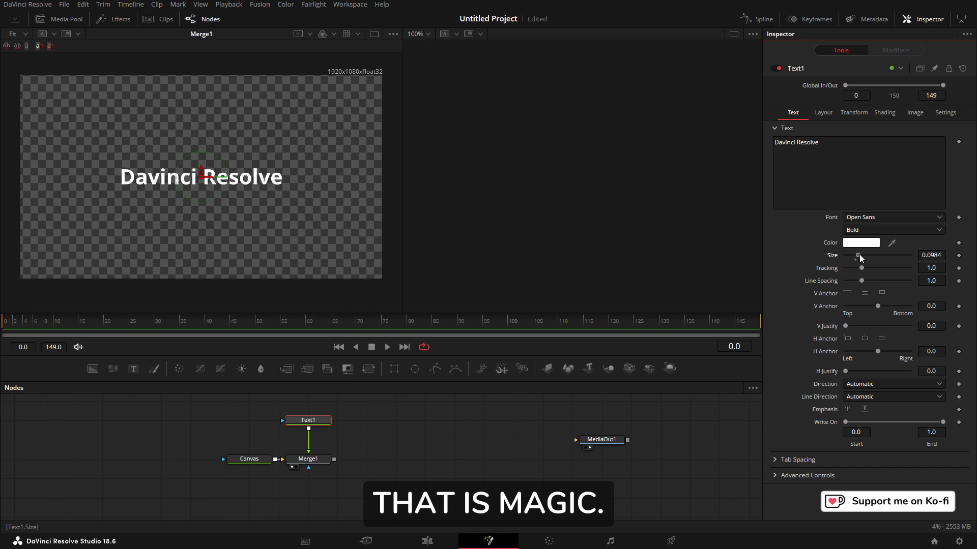
{"action": "left_click", "coordinate": [847, 340]}
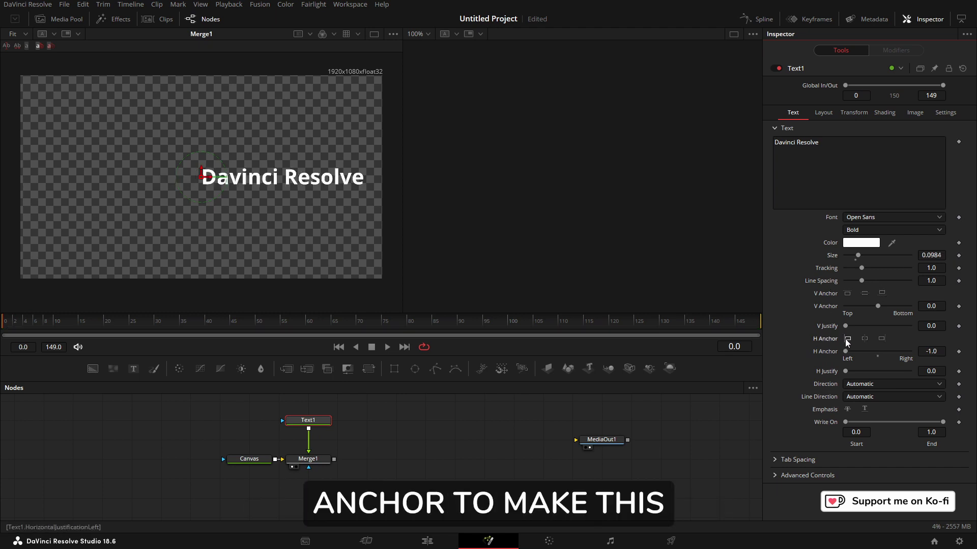
- Paste an instance of Text1, merge it over Merge1 via Merge2, shown in viewer two
{"action": "right_click", "coordinate": [311, 422]}
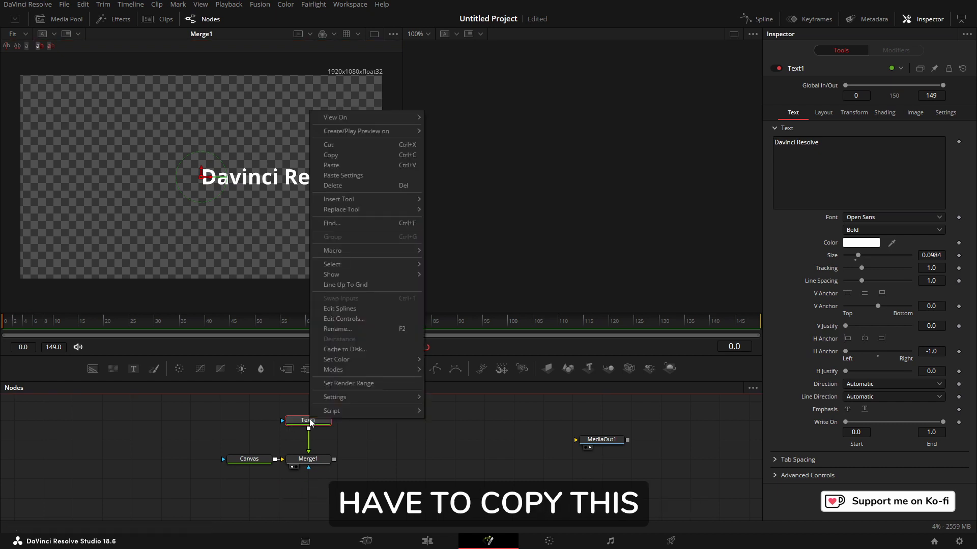
{"action": "left_click", "coordinate": [331, 155]}
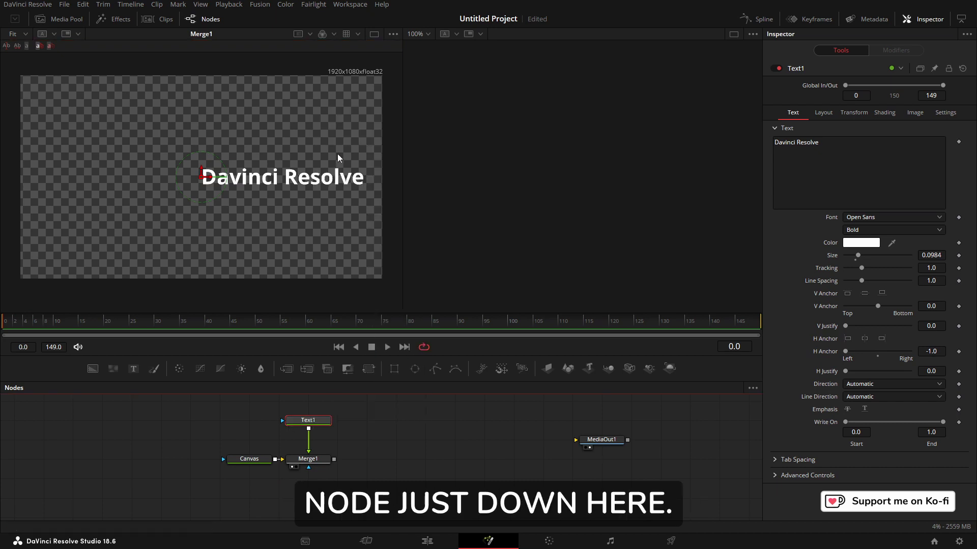
{"action": "right_click", "coordinate": [396, 423]}
{"action": "left_click", "coordinate": [414, 410]}
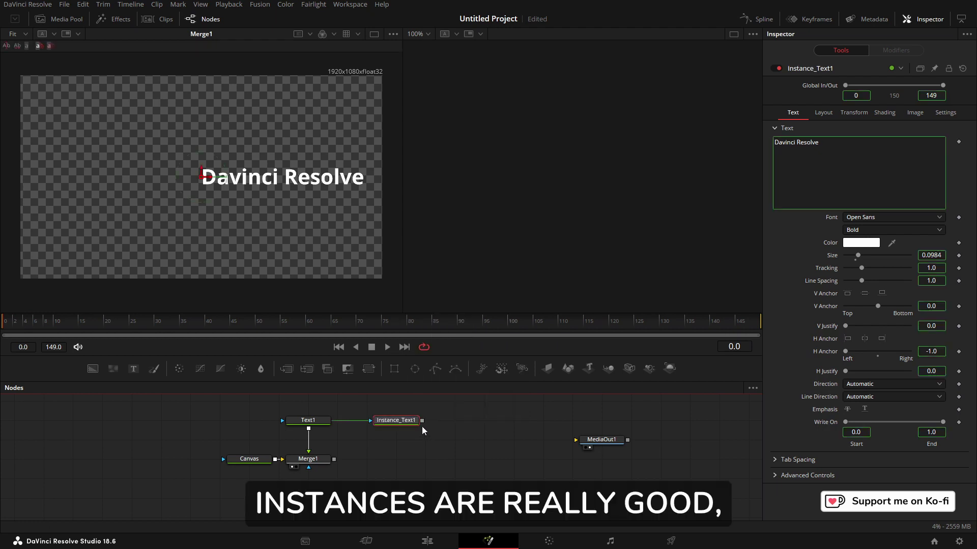
{"action": "left_click_drag", "start_coordinate": [423, 421], "coordinate": [335, 459]}
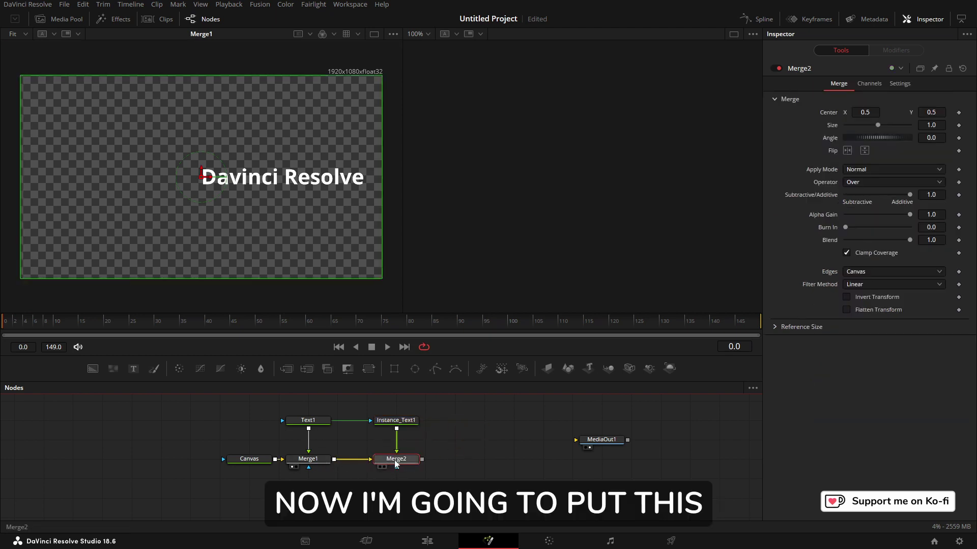
{"action": "key", "text": "2"}
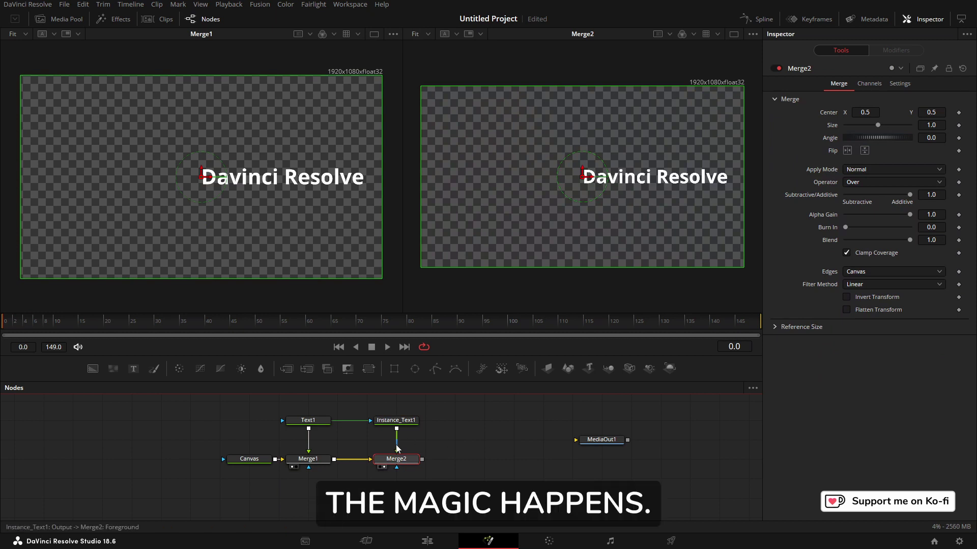
- In Instance_Text1's Shading settings, deinstance the shading element selector
{"action": "left_click", "coordinate": [402, 425]}
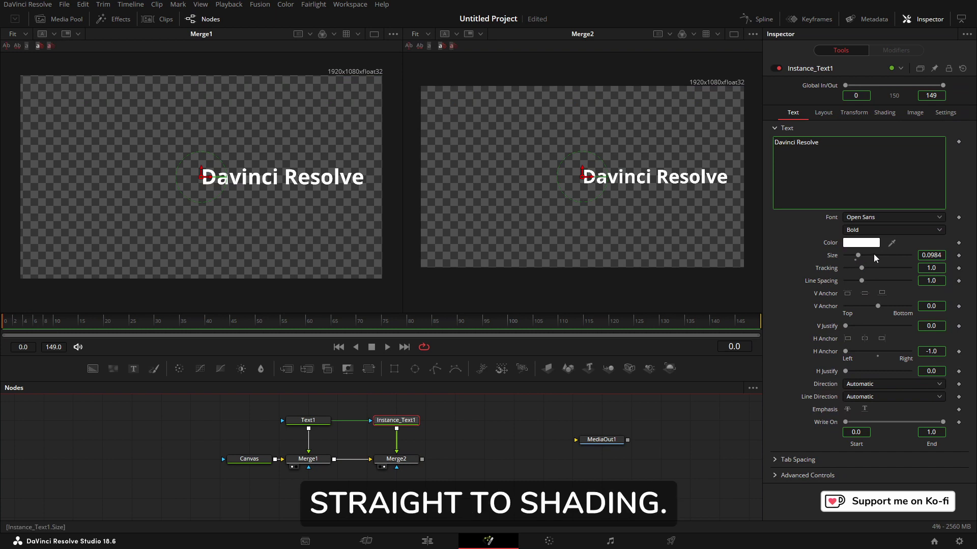
{"action": "left_click", "coordinate": [885, 113]}
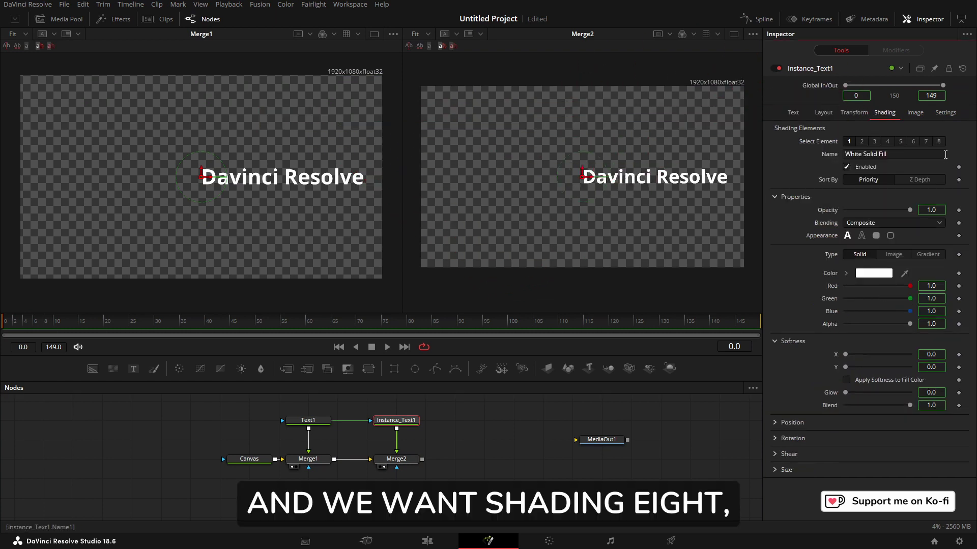
{"action": "left_click", "coordinate": [939, 142]}
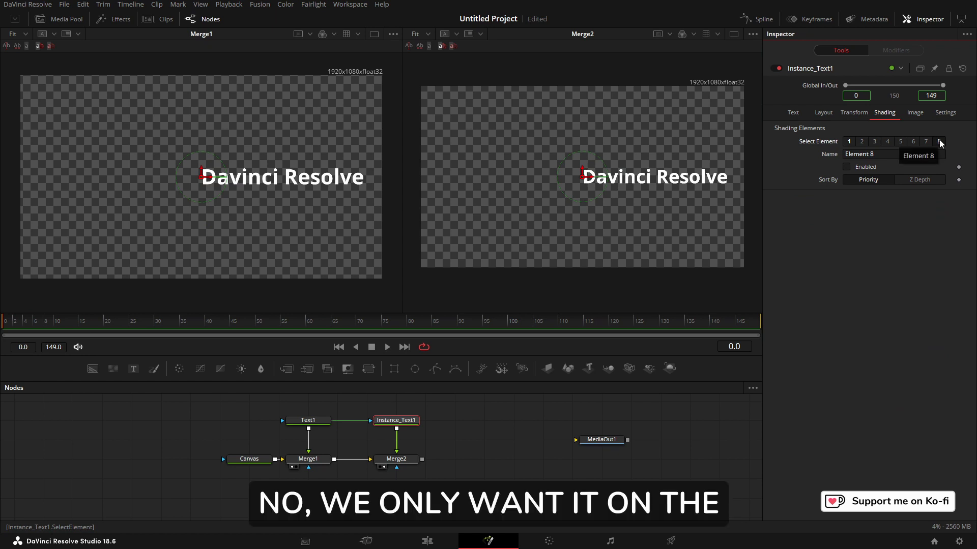
{"action": "left_click", "coordinate": [848, 142]}
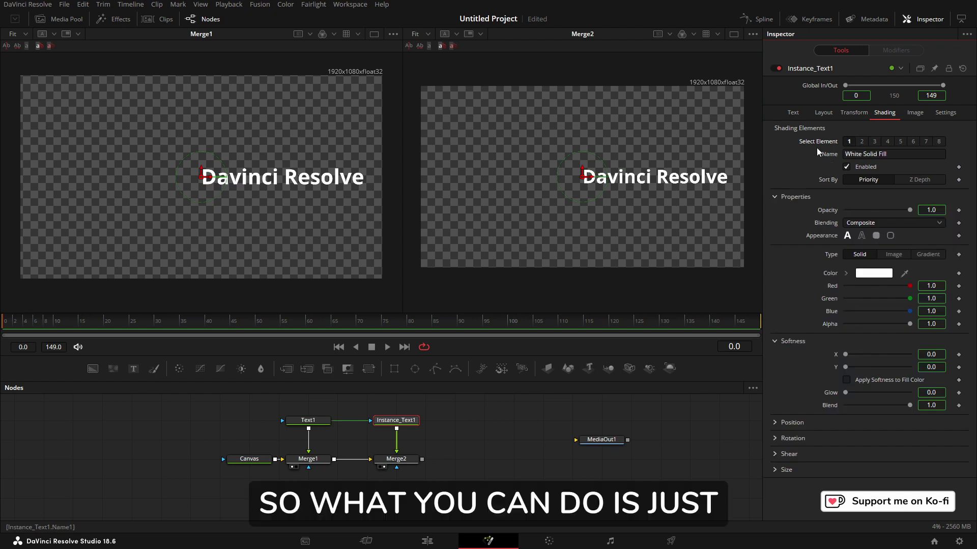
{"action": "right_click", "coordinate": [825, 143]}
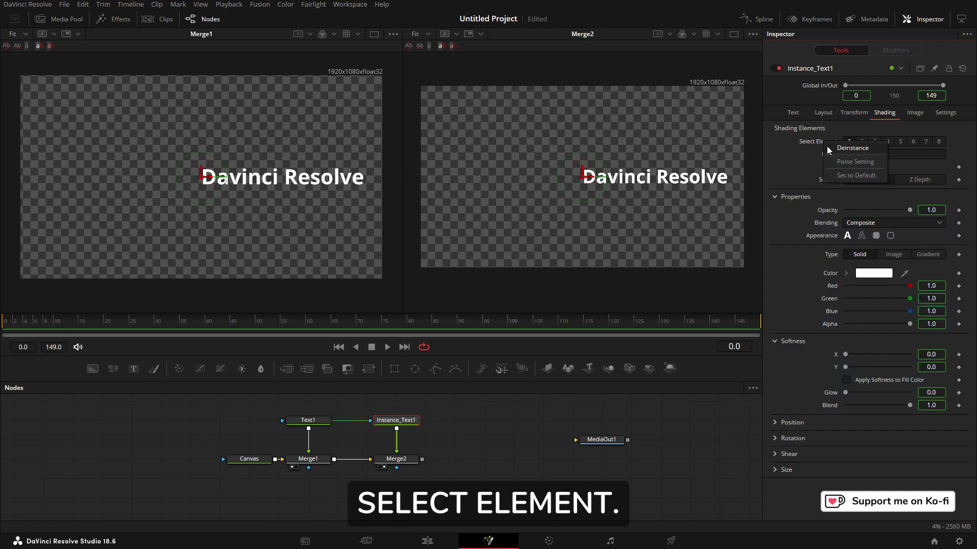
{"action": "left_click", "coordinate": [839, 149]}
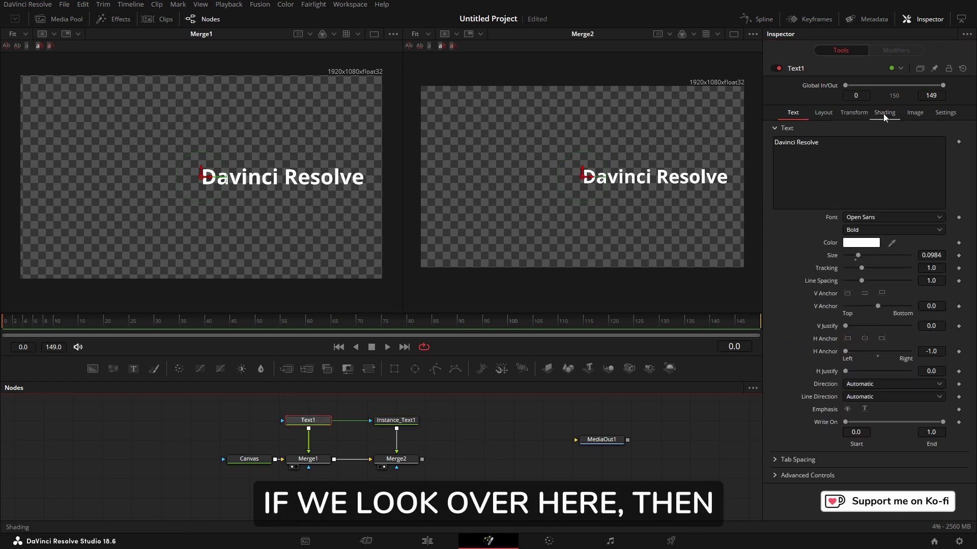
- Deinstance Element 8's Enabled setting on Instance_Text1 and switch it on
{"action": "left_click", "coordinate": [884, 114]}
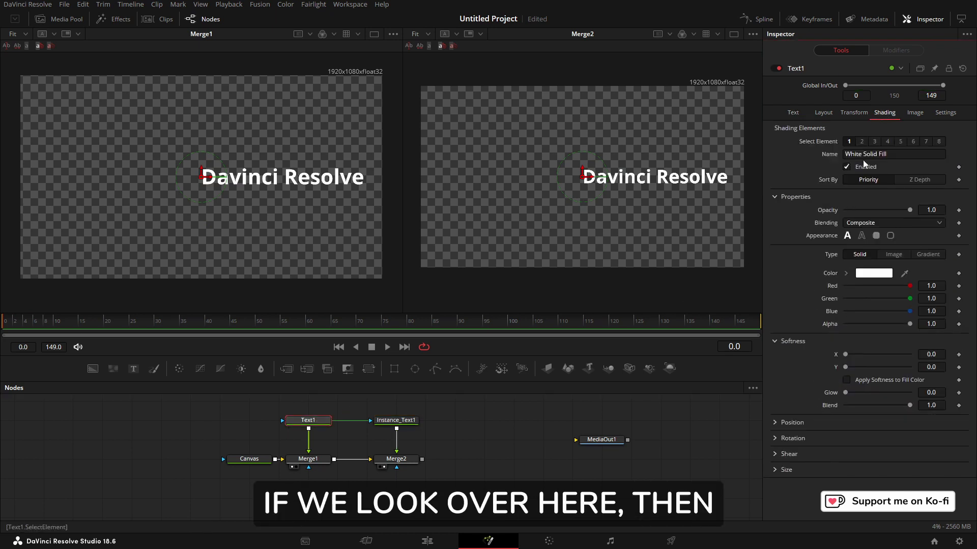
{"action": "left_click", "coordinate": [394, 425]}
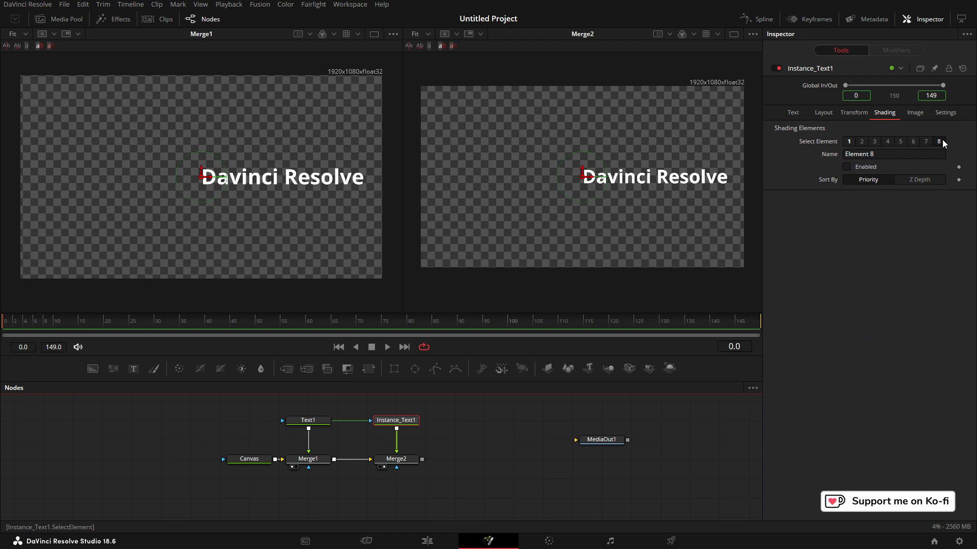
{"action": "right_click", "coordinate": [866, 170]}
{"action": "left_click", "coordinate": [894, 264]}
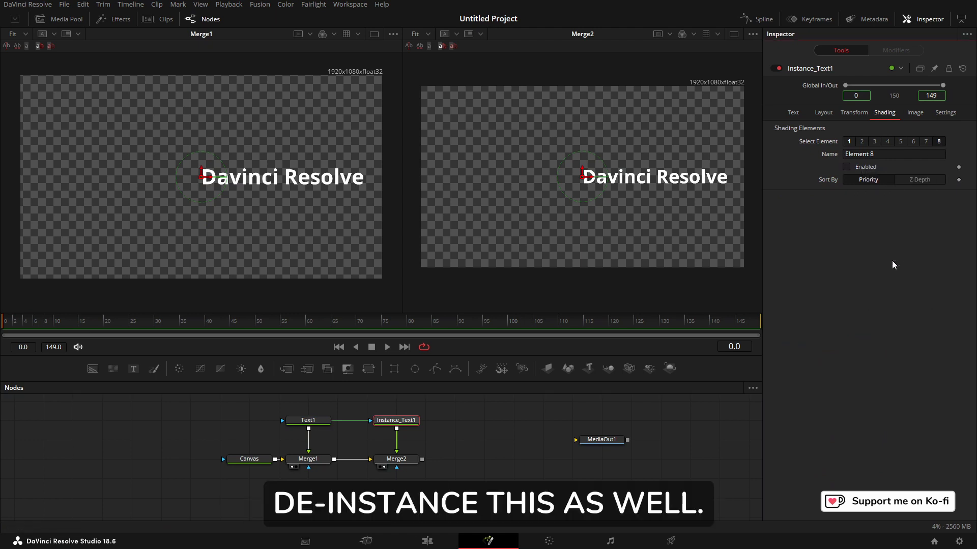
{"action": "left_click", "coordinate": [846, 166]}
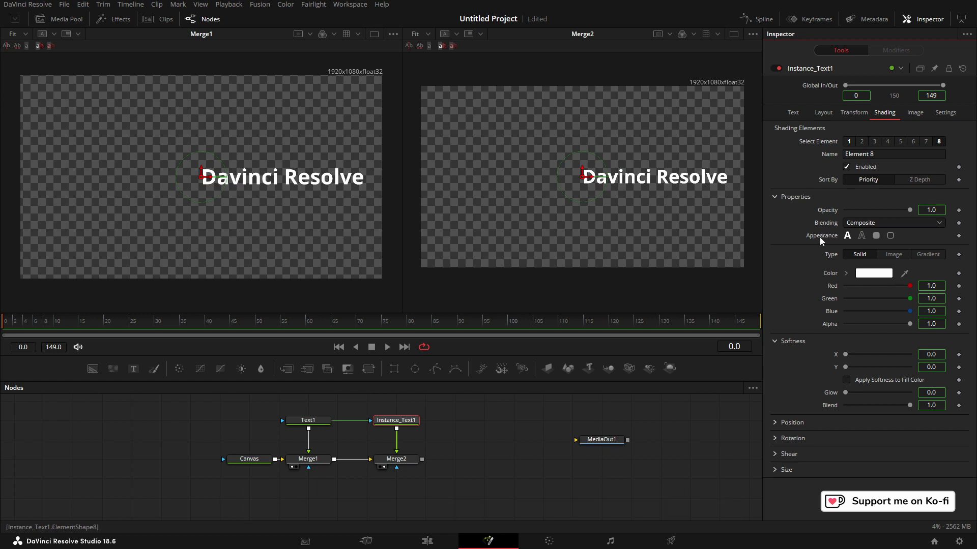
- Deinstance Appearance and Level, setting element 8 to Border Fill at Line level
{"action": "right_click", "coordinate": [821, 240]}
{"action": "left_click", "coordinate": [841, 330]}
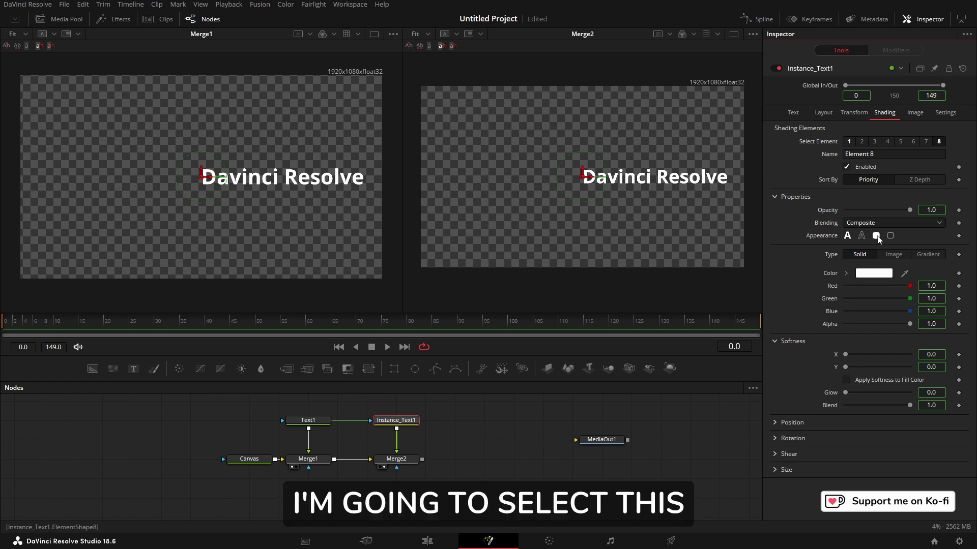
{"action": "left_click", "coordinate": [876, 236]}
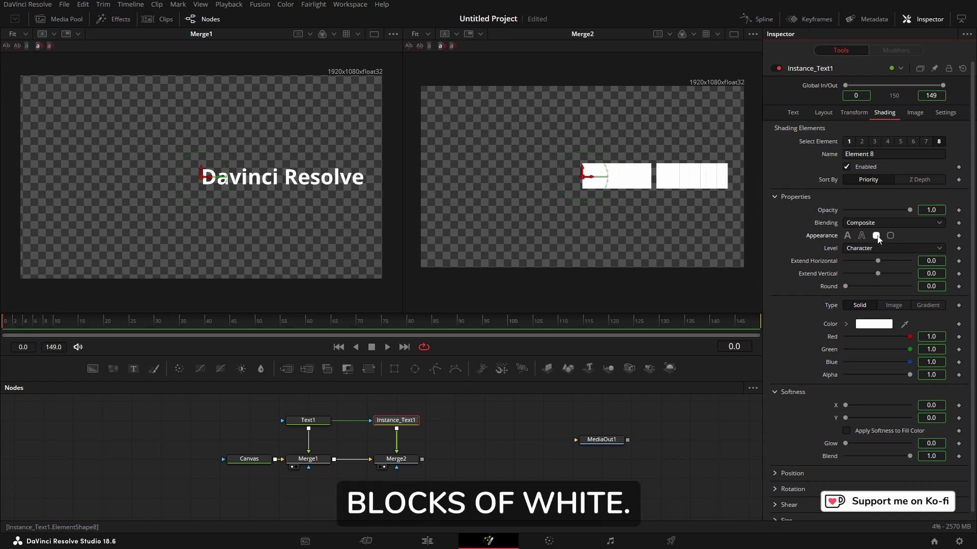
{"action": "right_click", "coordinate": [831, 249]}
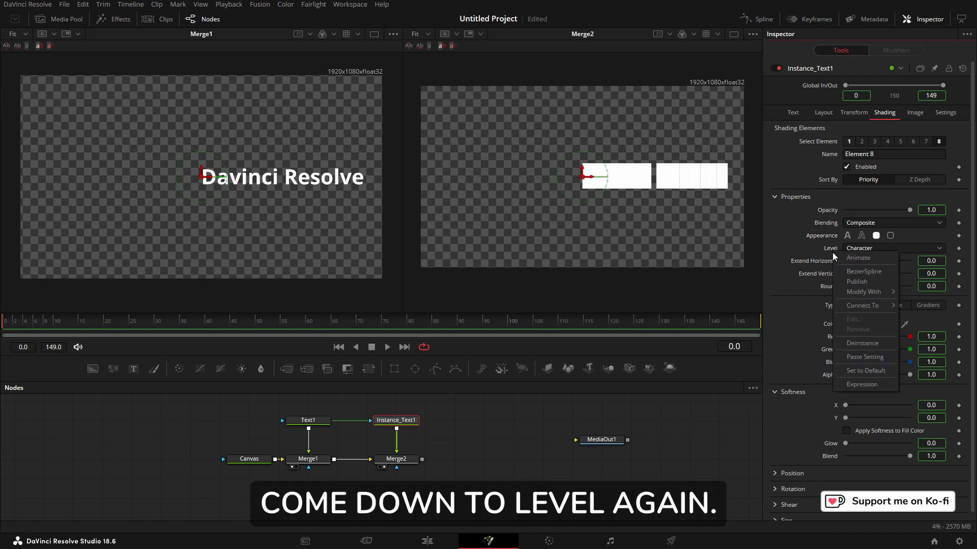
{"action": "left_click", "coordinate": [862, 343]}
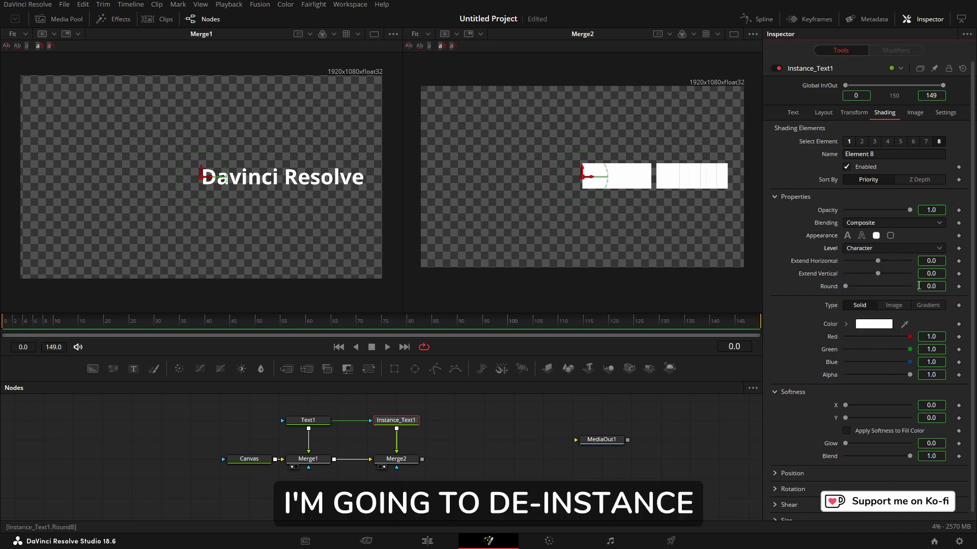
{"action": "left_click", "coordinate": [939, 249]}
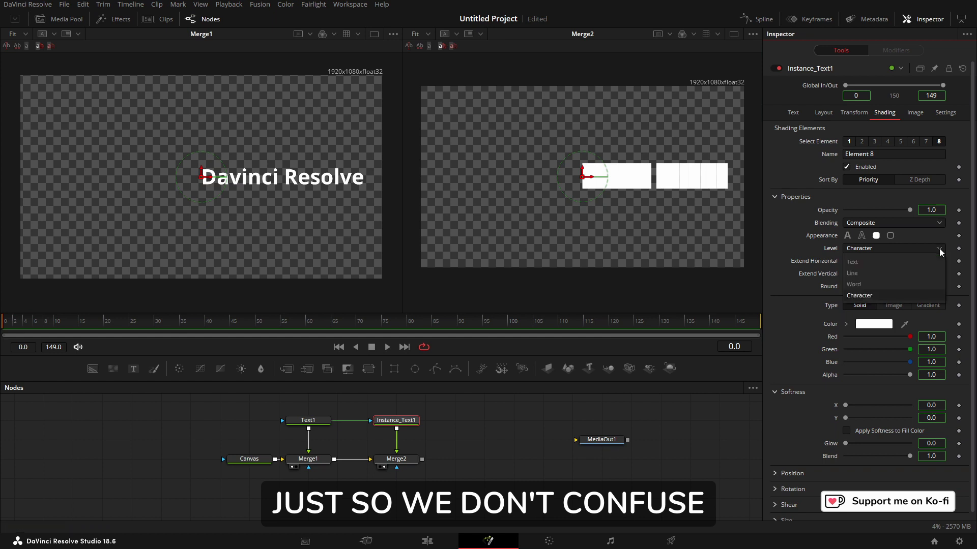
{"action": "left_click", "coordinate": [870, 274]}
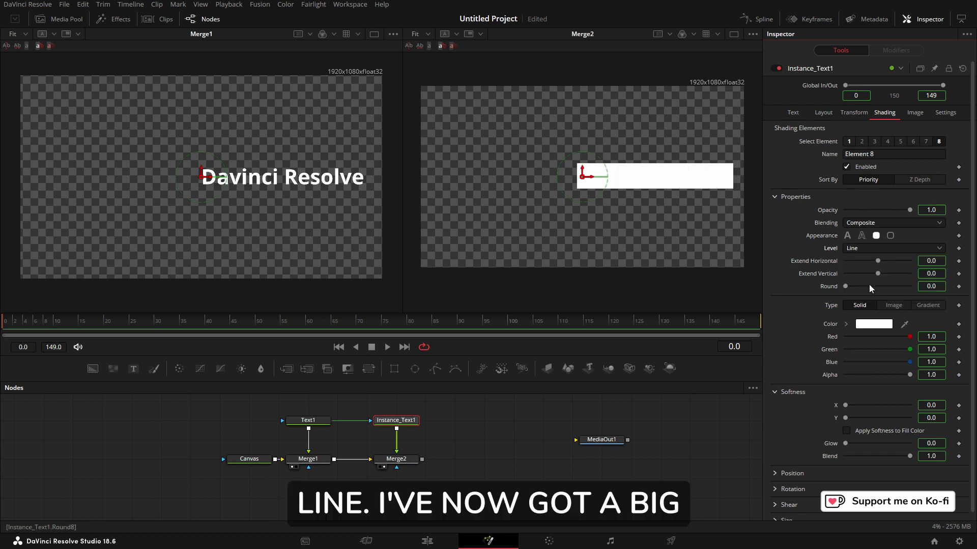
- Deinstance Type and Image Source, setting element 8 to an Image from a Clip
{"action": "right_click", "coordinate": [839, 306]}
{"action": "left_click", "coordinate": [861, 396]}
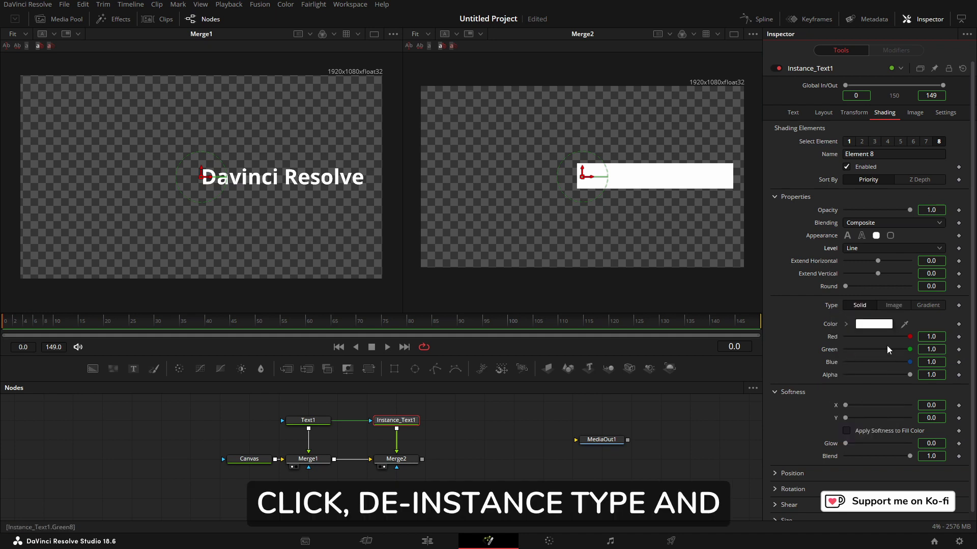
{"action": "left_click", "coordinate": [894, 305]}
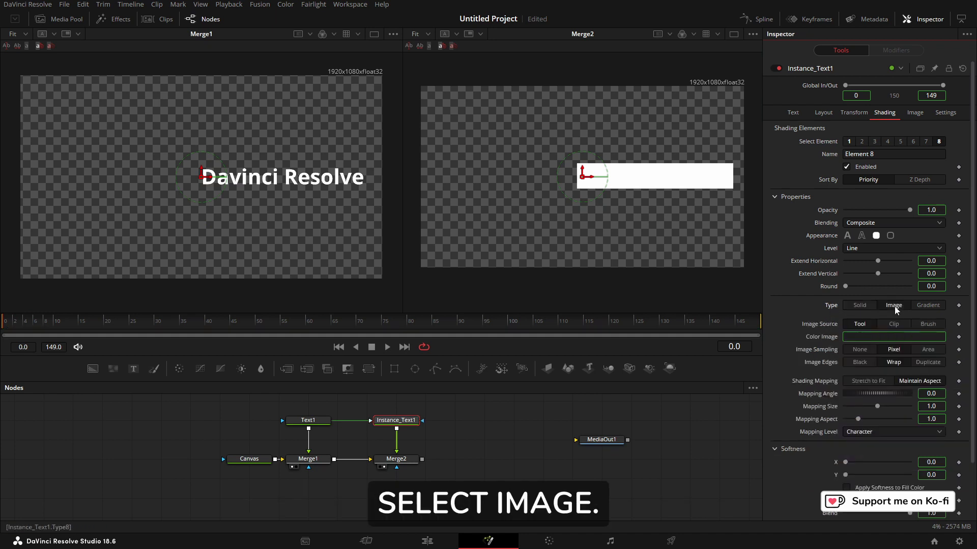
{"action": "right_click", "coordinate": [820, 327]}
{"action": "left_click", "coordinate": [849, 417]}
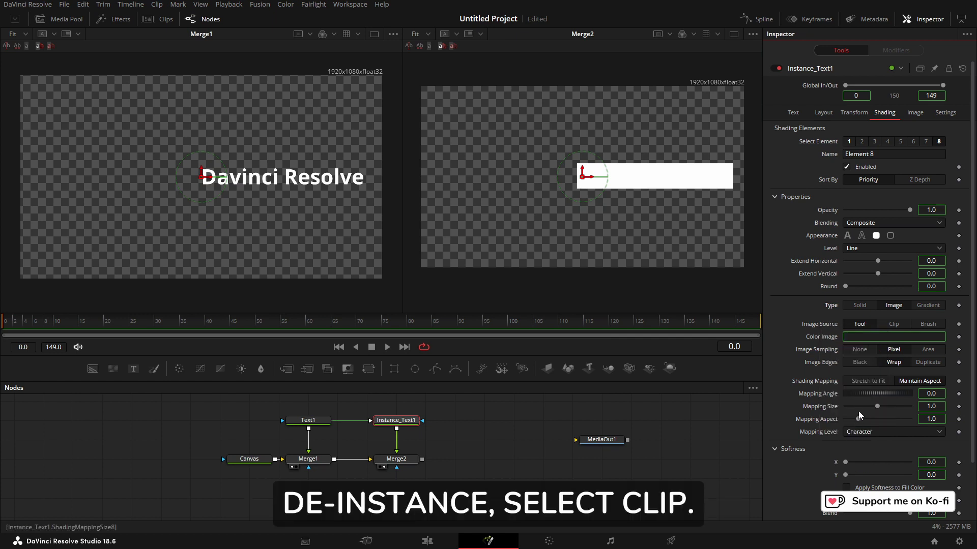
{"action": "left_click", "coordinate": [894, 324]}
- Deinstance the Color File setting and load bullets.png as the shading image
{"action": "right_click", "coordinate": [830, 338]}
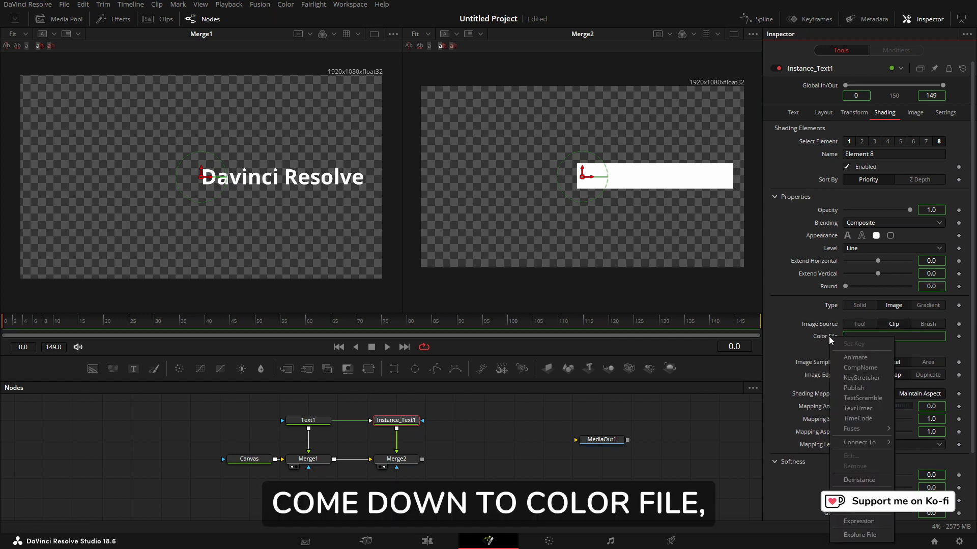
{"action": "left_click", "coordinate": [859, 479]}
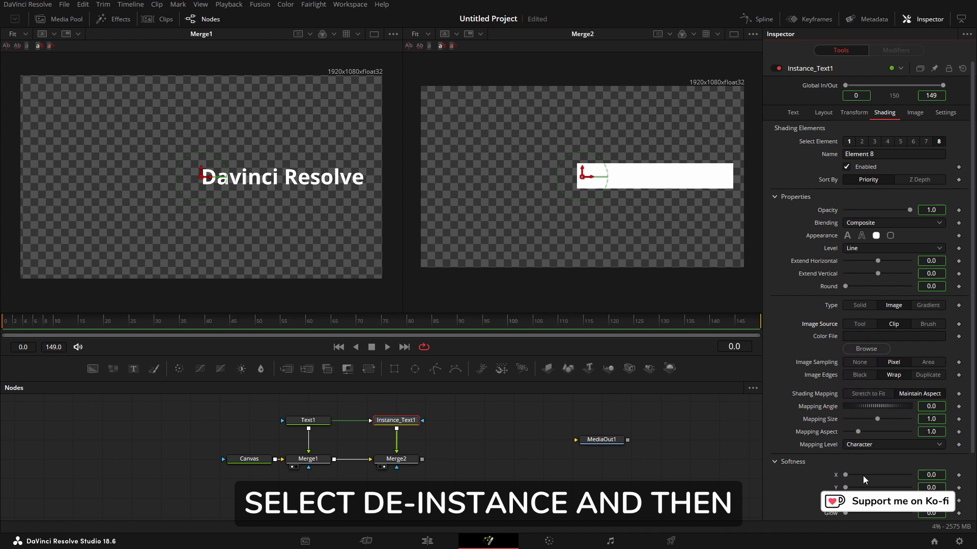
{"action": "left_click", "coordinate": [867, 351]}
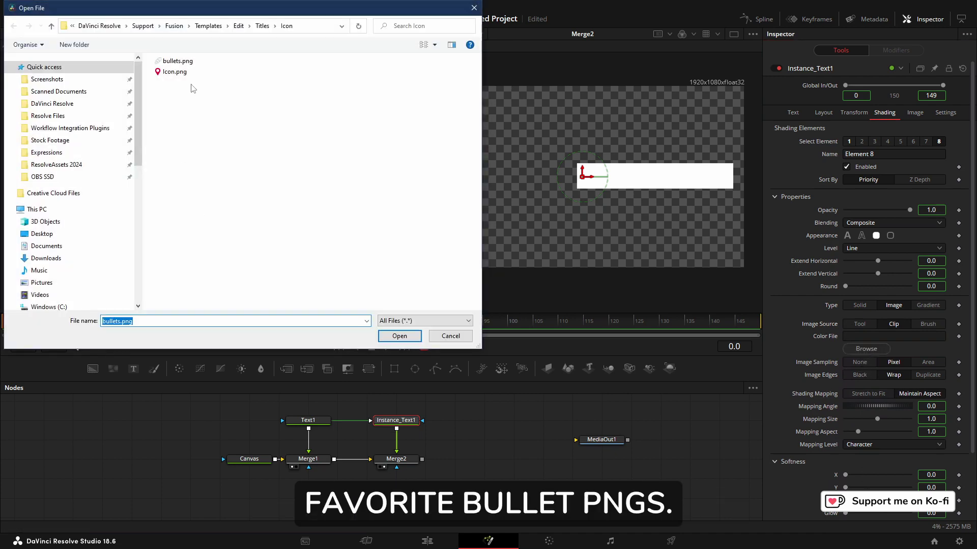
{"action": "double_click", "coordinate": [176, 61]}
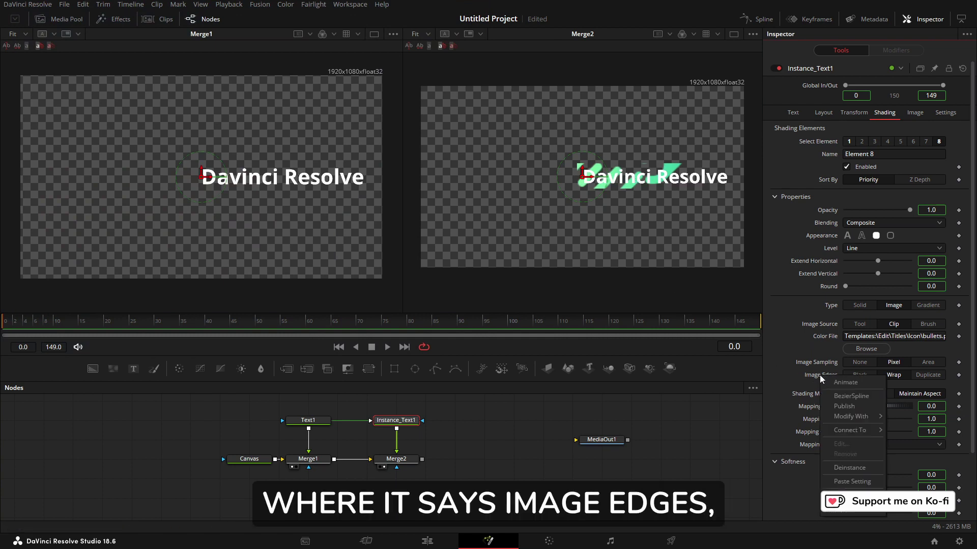
- Set element 8's Image Edges to Black and Mapping Level to Line
{"action": "left_click", "coordinate": [864, 377]}
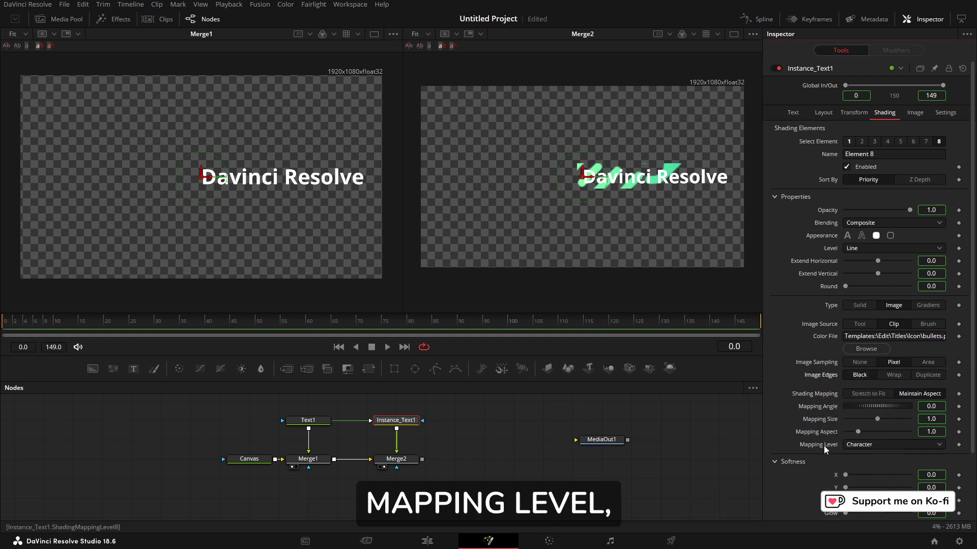
{"action": "left_click", "coordinate": [871, 444]}
{"action": "left_click", "coordinate": [874, 446]}
{"action": "left_click", "coordinate": [873, 446]}
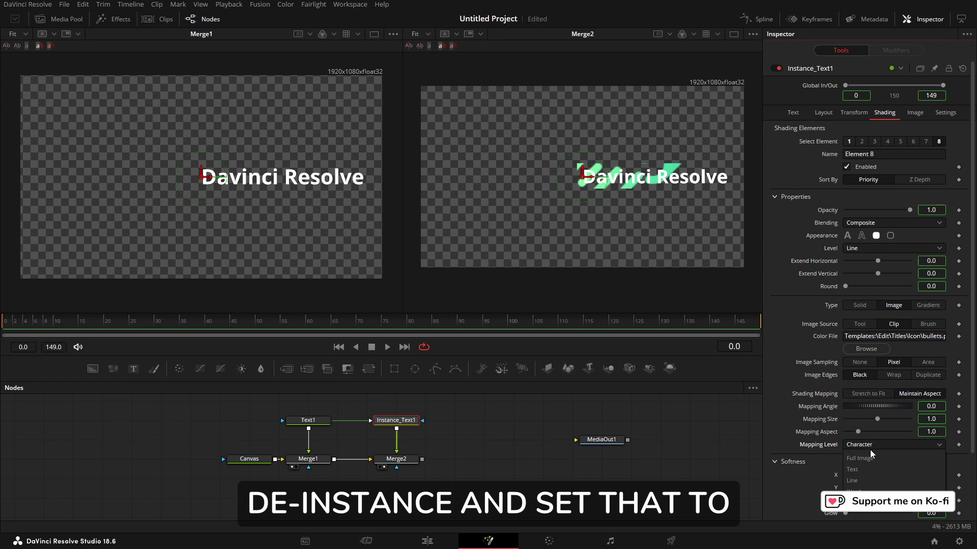
{"action": "left_click", "coordinate": [861, 481]}
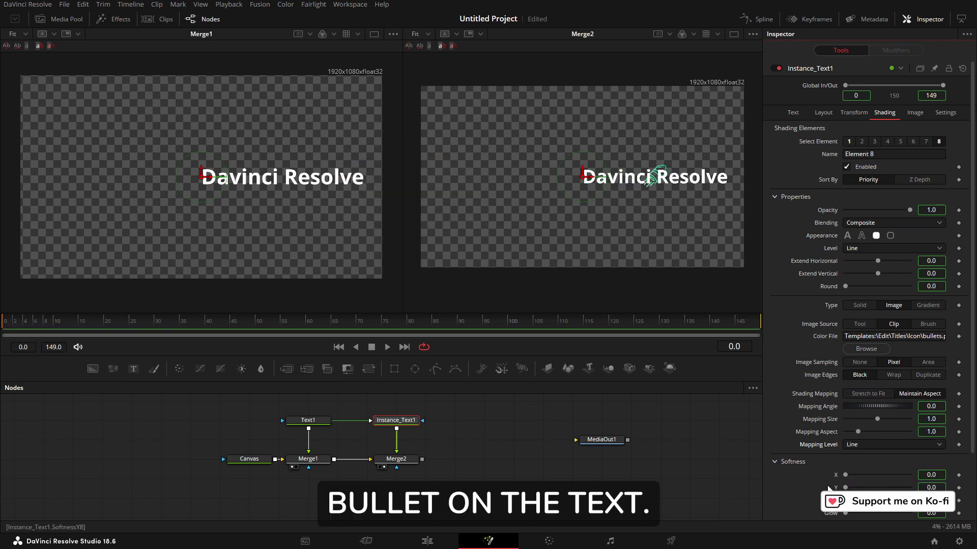
- Deinstance Mapping Size and Mapping Angle, try adjustments, and reset the angle to 0
{"action": "right_click", "coordinate": [824, 424]}
{"action": "left_click", "coordinate": [855, 386]}
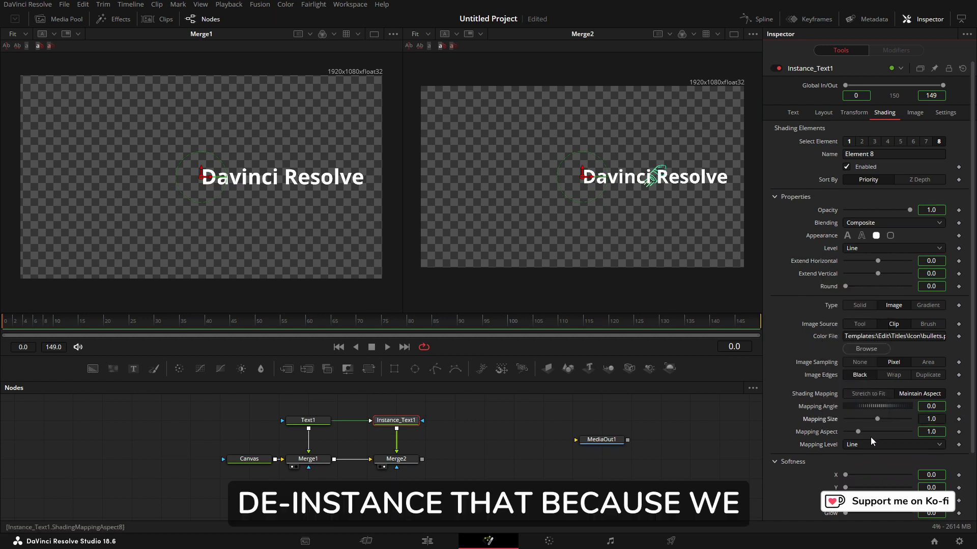
{"action": "left_click_drag", "start_coordinate": [878, 423], "coordinate": [875, 420]}
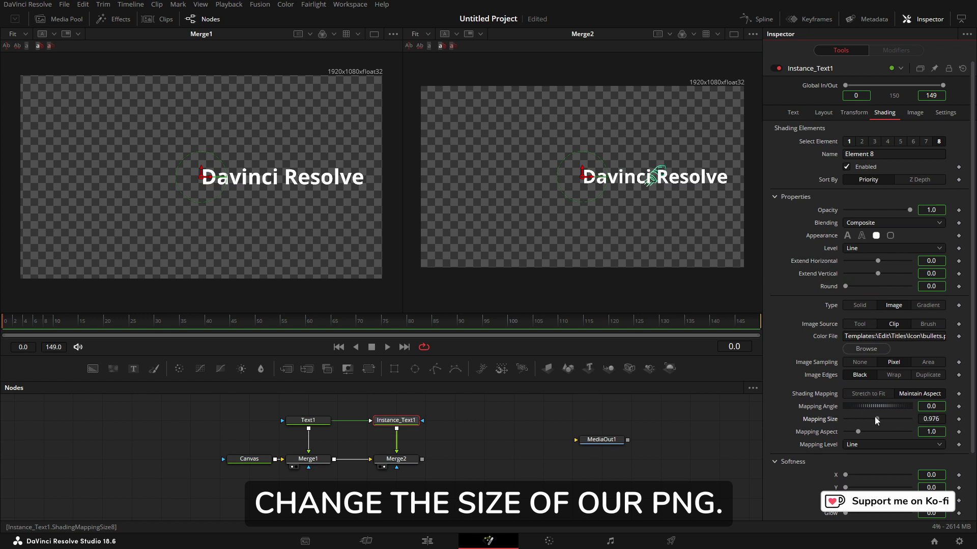
{"action": "right_click", "coordinate": [820, 406]}
{"action": "left_click", "coordinate": [884, 412]}
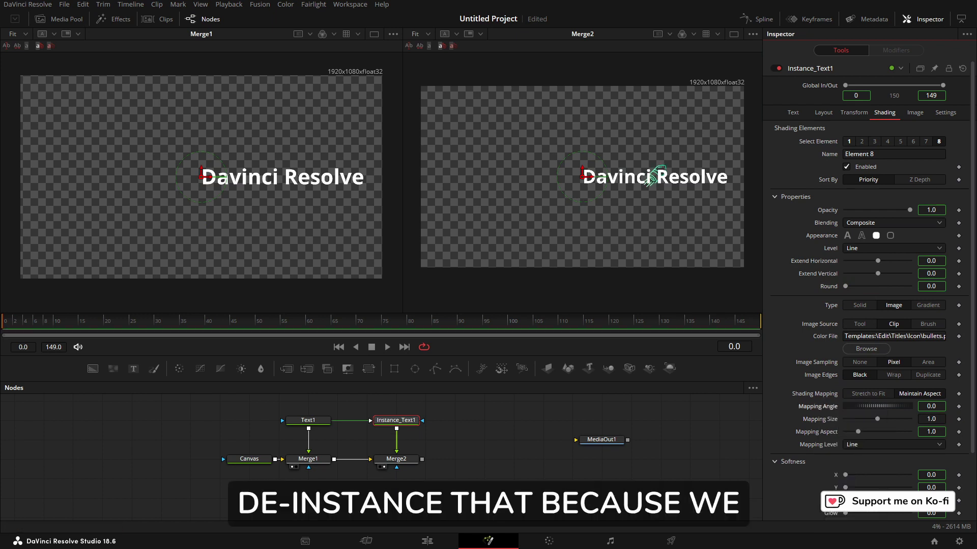
{"action": "left_click_drag", "start_coordinate": [884, 412], "coordinate": [884, 411]}
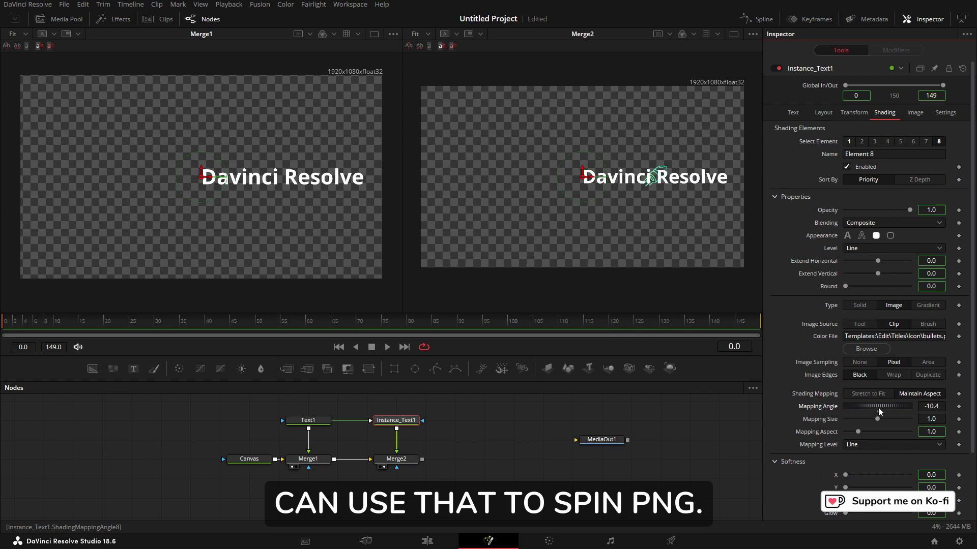
{"action": "double_click", "coordinate": [880, 412]}
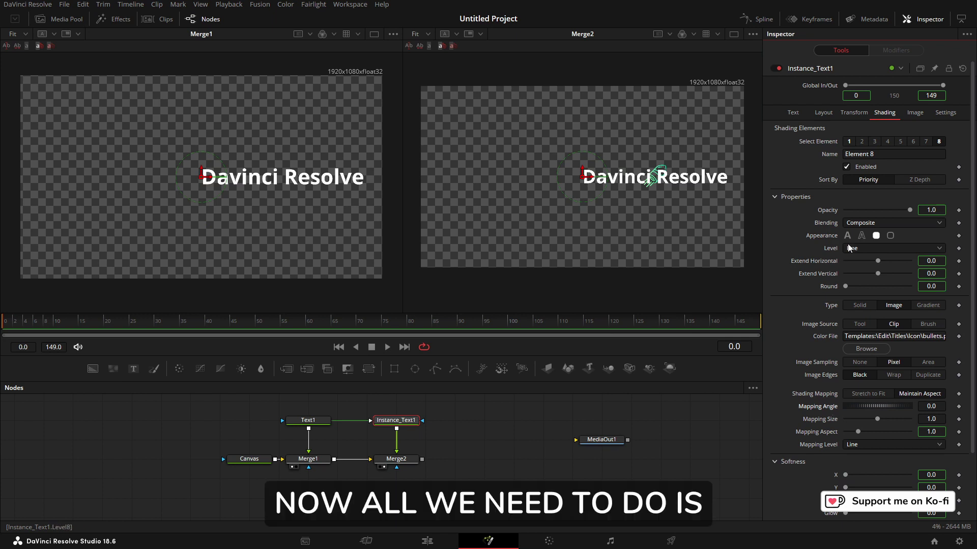
- Deinstance Instance_Text1's Center position and slide it left
{"action": "left_click", "coordinate": [824, 114]}
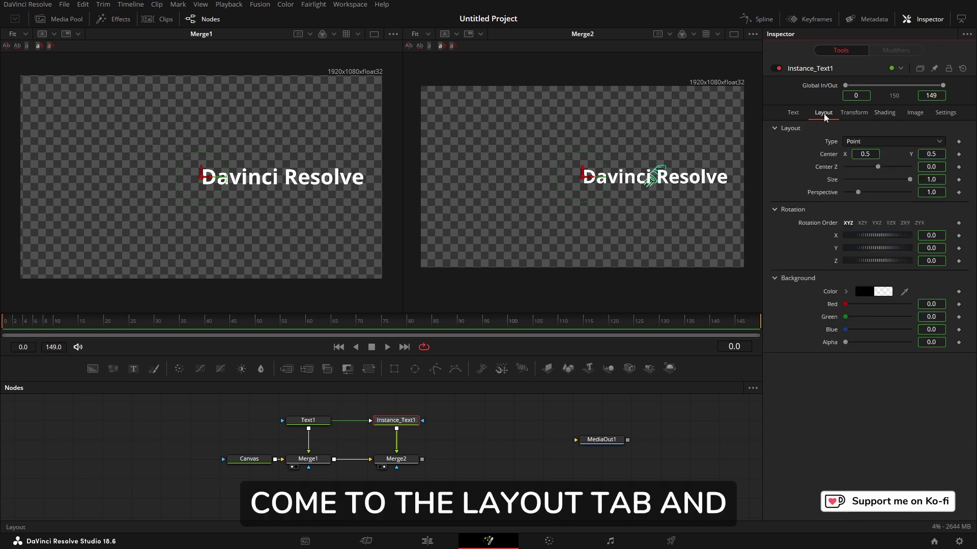
{"action": "right_click", "coordinate": [842, 154]}
{"action": "left_click", "coordinate": [860, 251]}
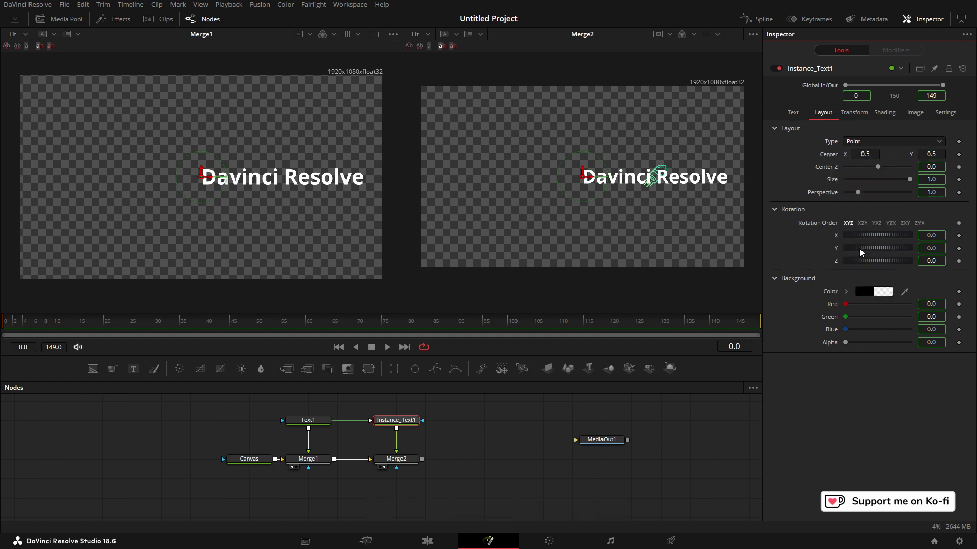
{"action": "left_click_drag", "start_coordinate": [873, 153], "coordinate": [796, 154]}
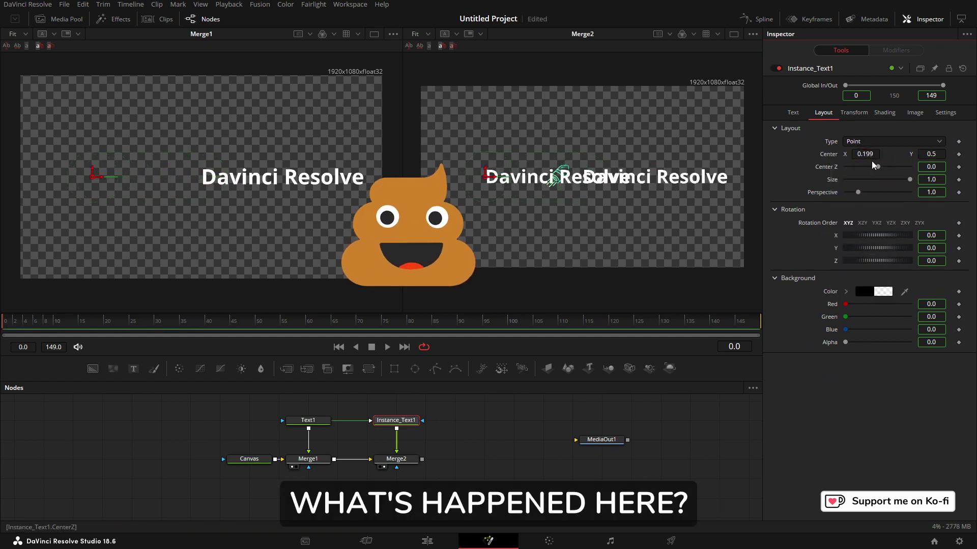
- Deinstance and disable Instance_Text1's Element 1, then nudge Center X right to 0.234
{"action": "left_click", "coordinate": [793, 112]}
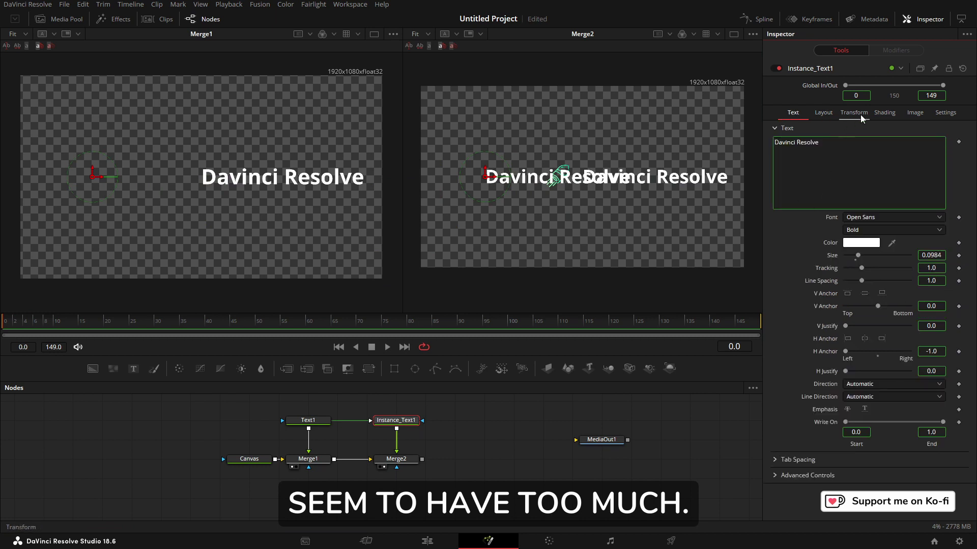
{"action": "left_click", "coordinate": [884, 113]}
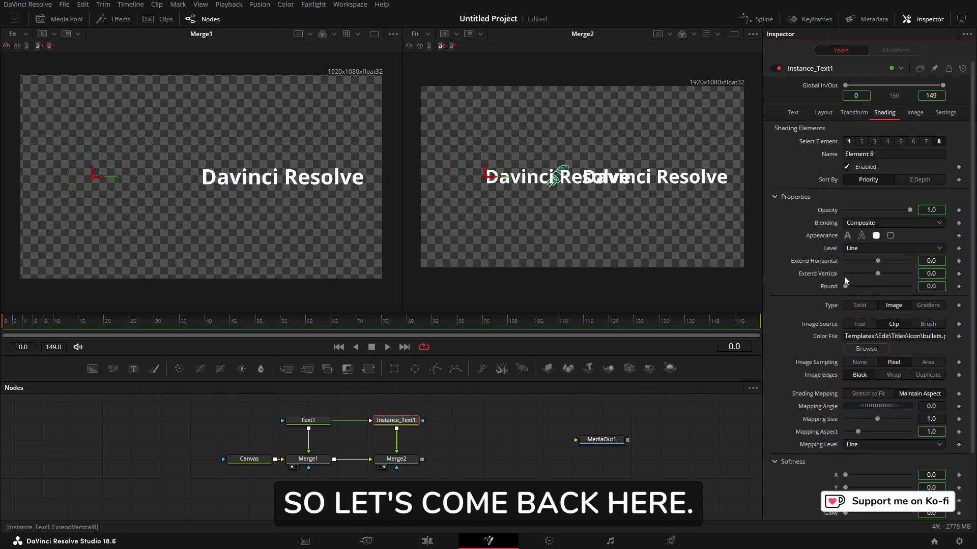
{"action": "left_click", "coordinate": [849, 142]}
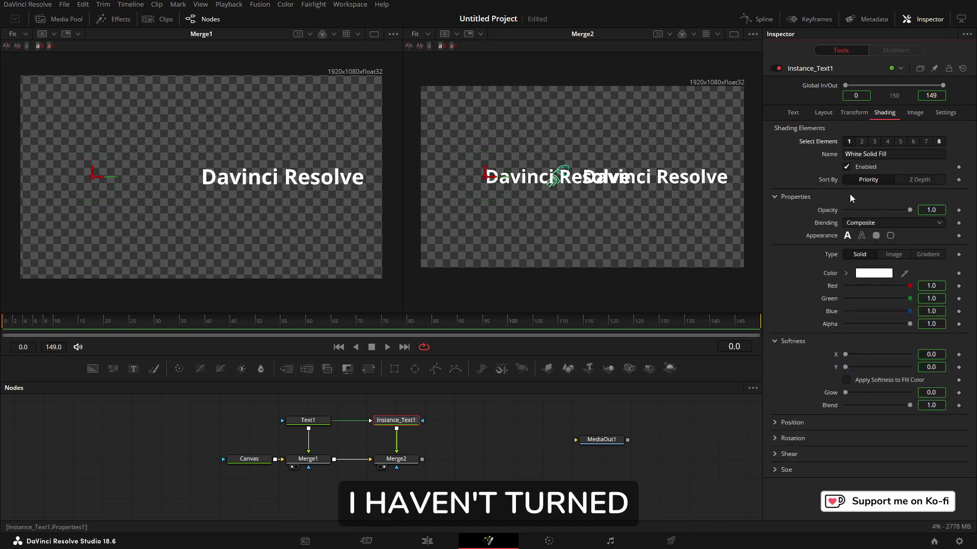
{"action": "right_click", "coordinate": [829, 148]}
{"action": "key", "text": "Escape"}
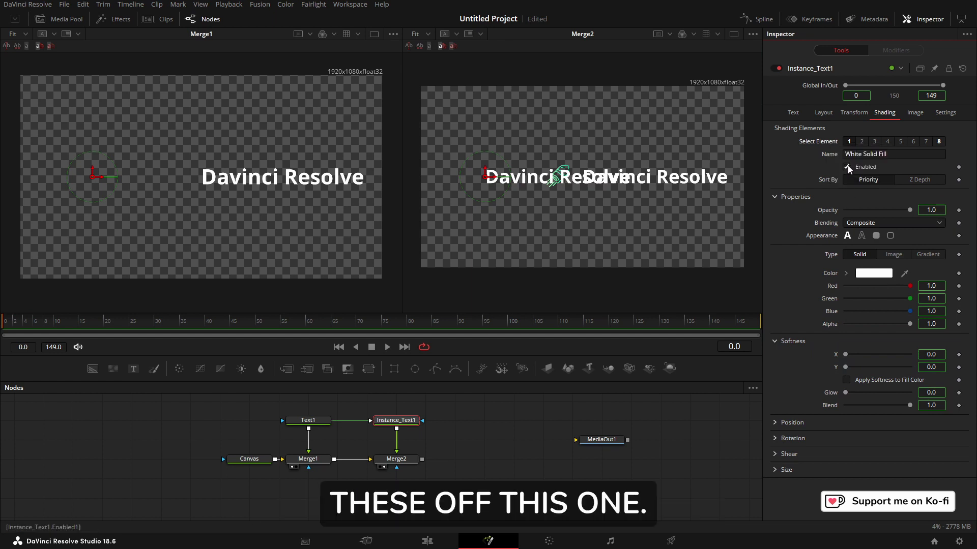
{"action": "right_click", "coordinate": [866, 171]}
{"action": "left_click", "coordinate": [891, 260]}
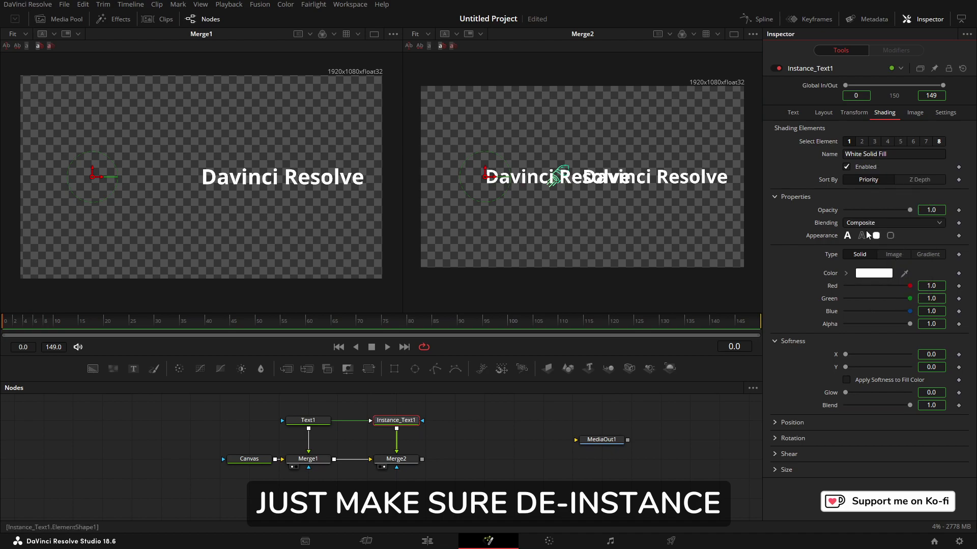
{"action": "left_click", "coordinate": [846, 168]}
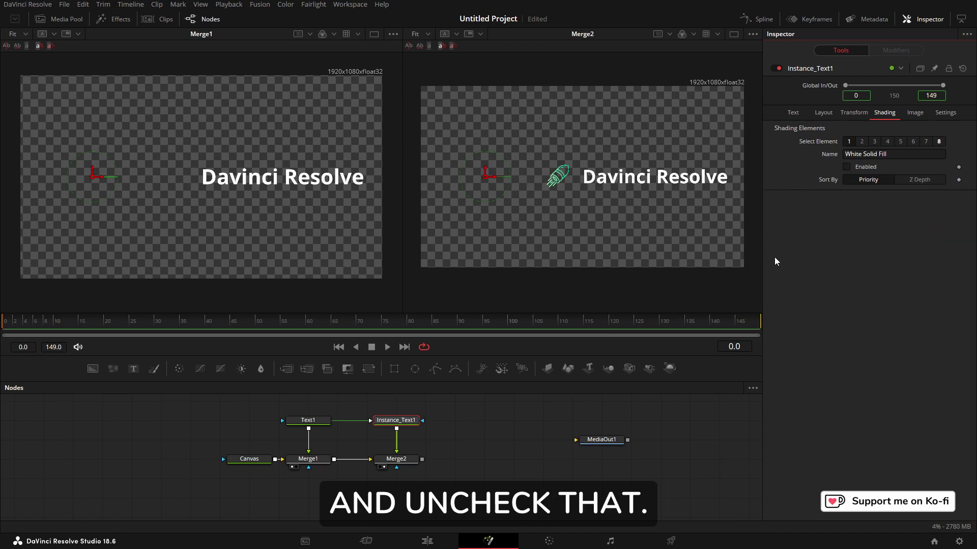
{"action": "left_click", "coordinate": [823, 113]}
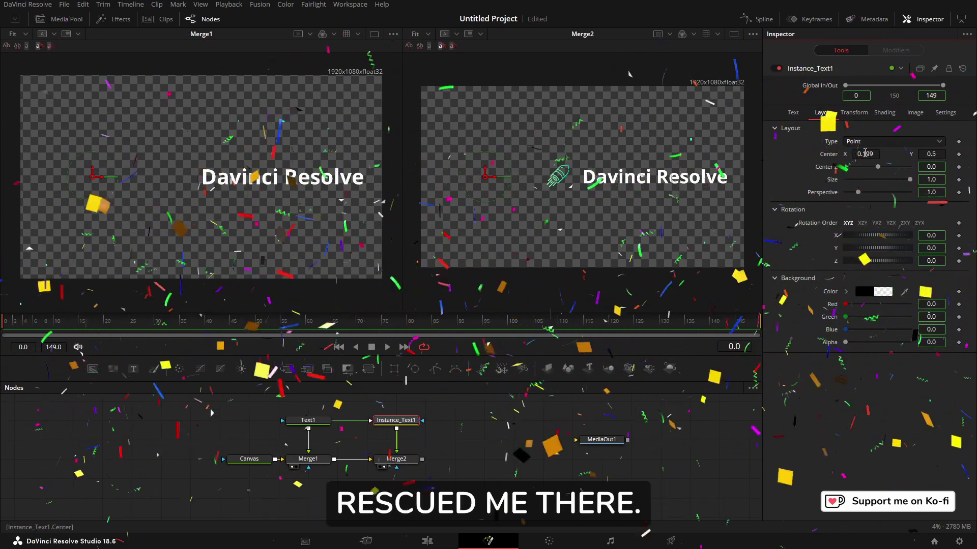
{"action": "left_click_drag", "start_coordinate": [865, 153], "coordinate": [882, 153]}
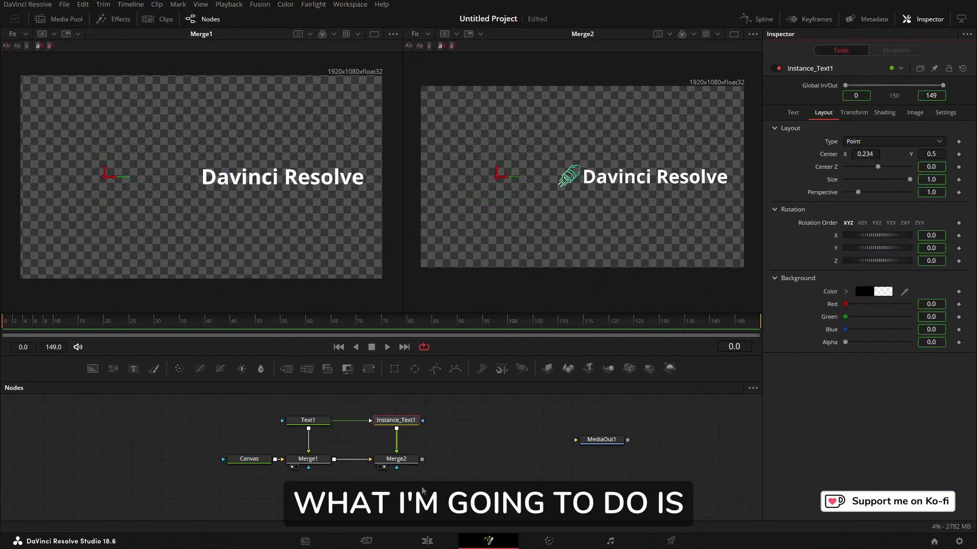
- Insert a Transform node after Merge2 and connect it to MediaOut1
{"action": "left_click", "coordinate": [402, 460]}
{"action": "left_click", "coordinate": [368, 369]}
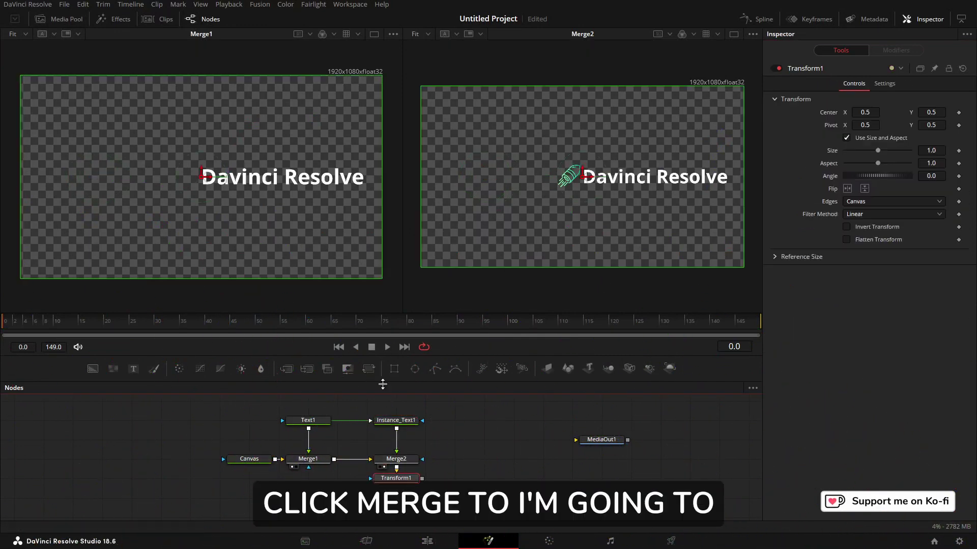
{"action": "left_click_drag", "start_coordinate": [395, 478], "coordinate": [580, 459]}
{"action": "left_click", "coordinate": [598, 462]}
{"action": "left_click", "coordinate": [590, 467]}
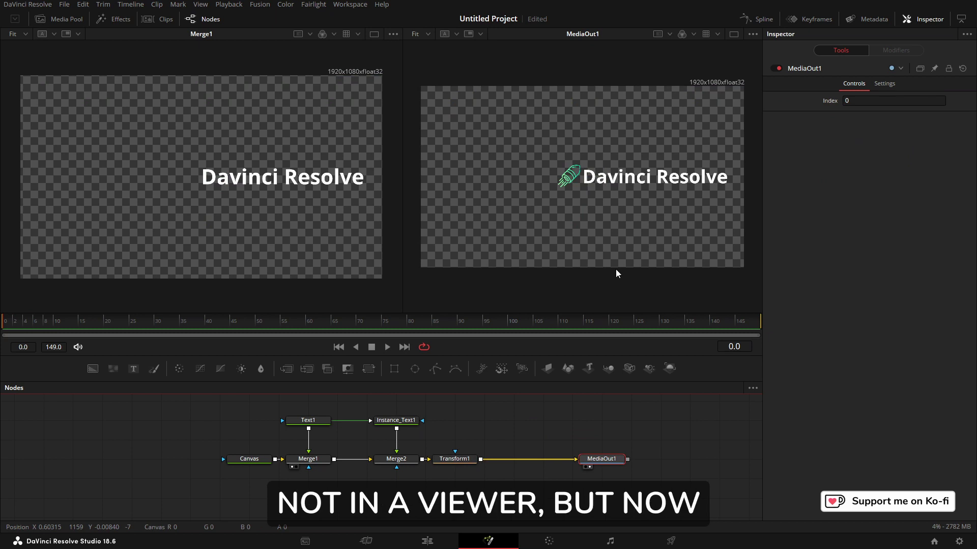
- Move the bulleted text left and up to Transform Center 0.297, 0.689
{"action": "left_click", "coordinate": [466, 463]}
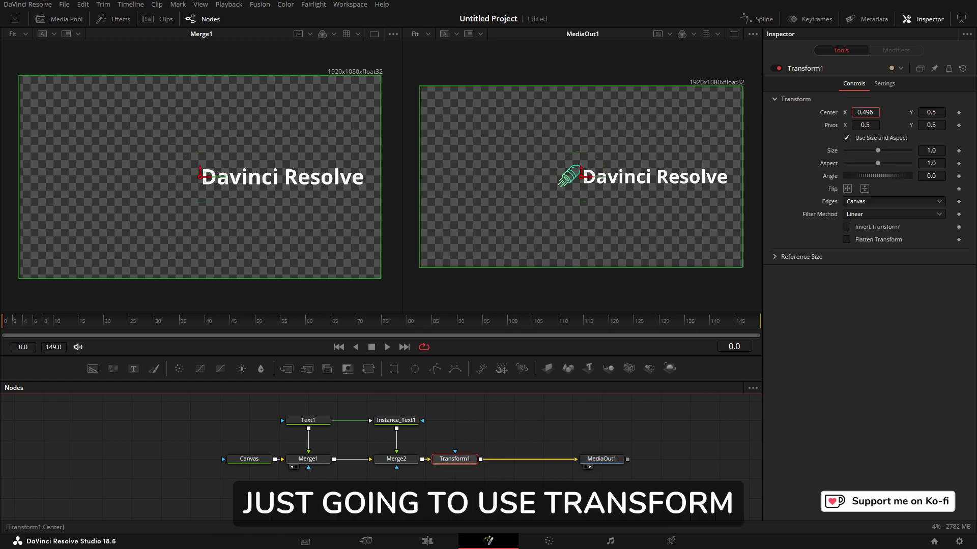
{"action": "left_click_drag", "start_coordinate": [865, 112], "coordinate": [825, 112]}
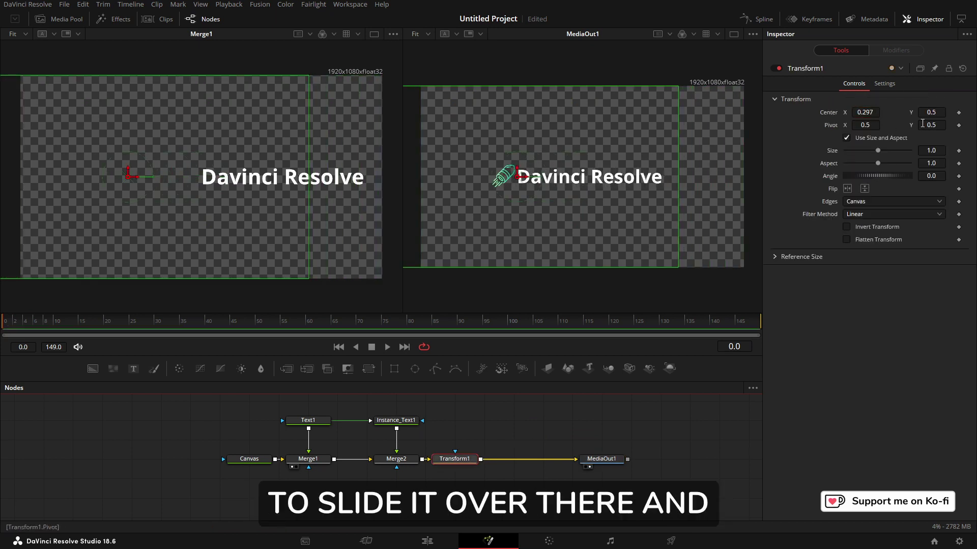
{"action": "left_click_drag", "start_coordinate": [930, 112], "coordinate": [954, 112]}
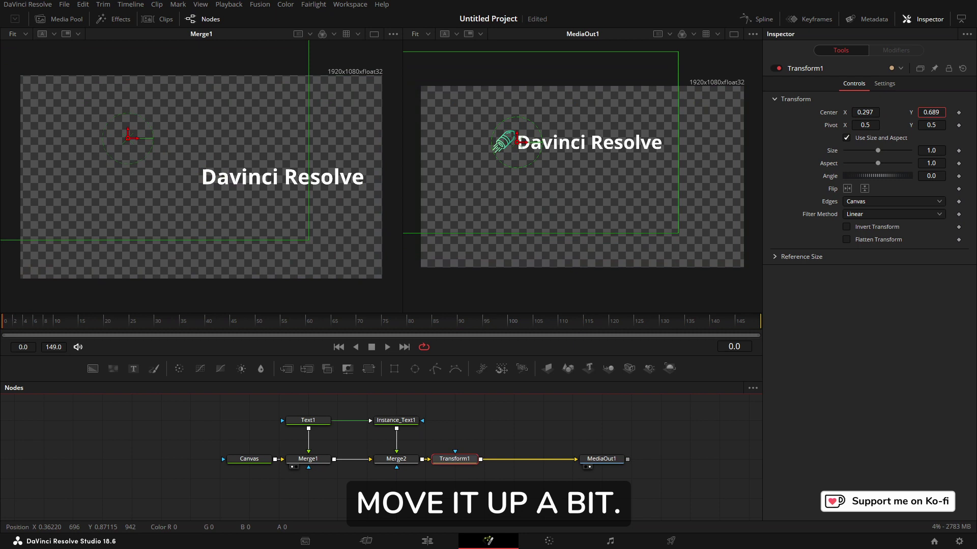
- Set Instance_Text1 Center X to 0.207 to tighten the bullet gap
{"action": "left_click", "coordinate": [400, 421]}
{"action": "left_click_drag", "start_coordinate": [864, 154], "coordinate": [839, 154]}
{"action": "left_click", "coordinate": [481, 422]}
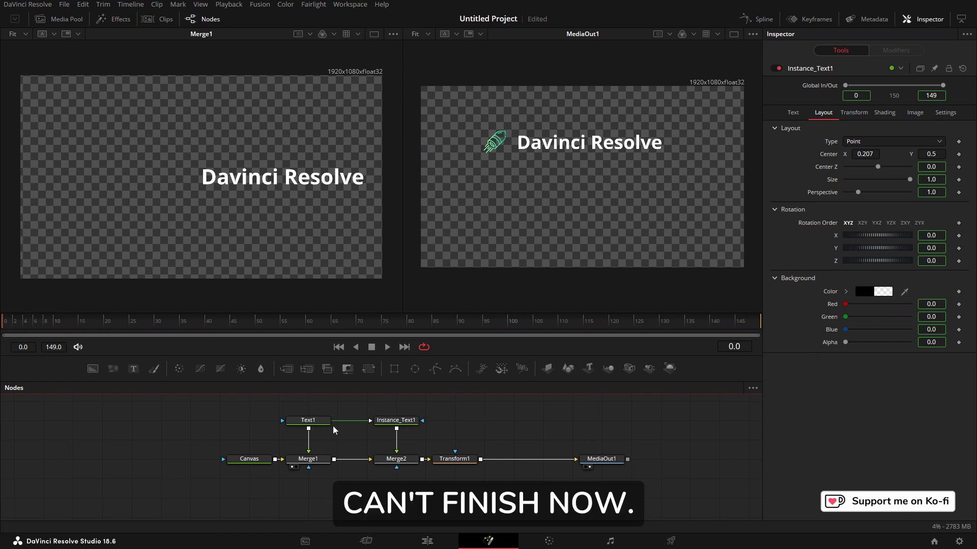
- Add 'Blackmagic Fusion' as a second line below 'Davinci Resolve' in Text1
{"action": "left_click", "coordinate": [308, 421]}
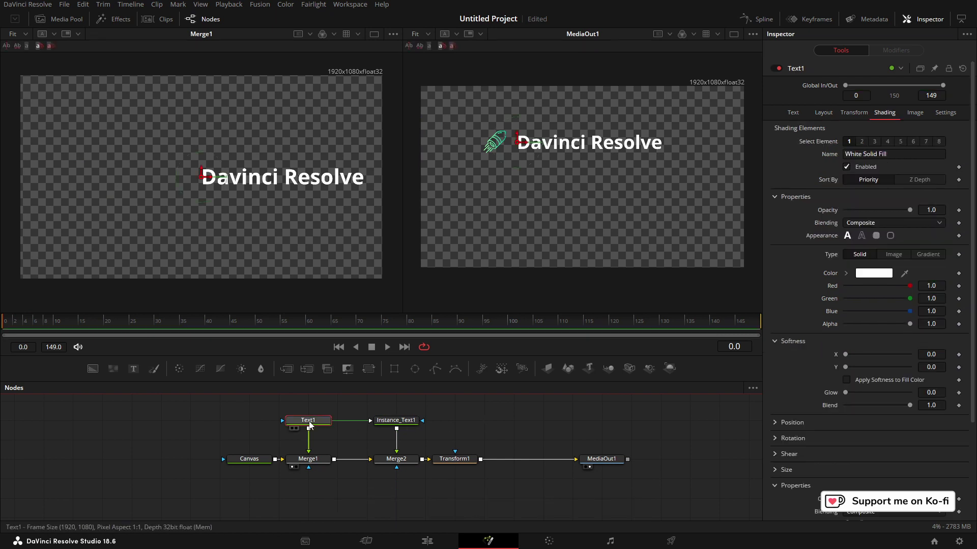
{"action": "left_click", "coordinate": [793, 113]}
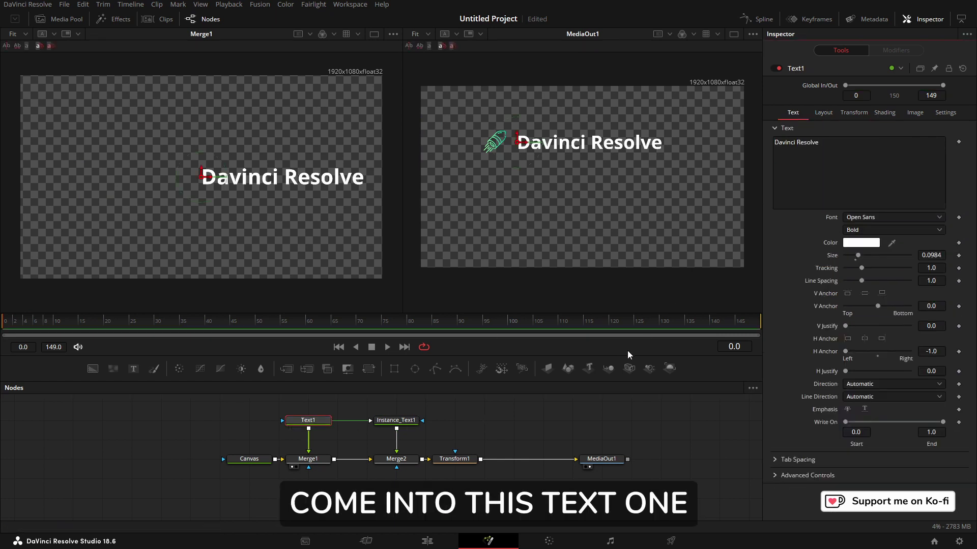
{"action": "left_click", "coordinate": [849, 149]}
{"action": "key", "text": "Return"}
{"action": "type", "text": "b"}
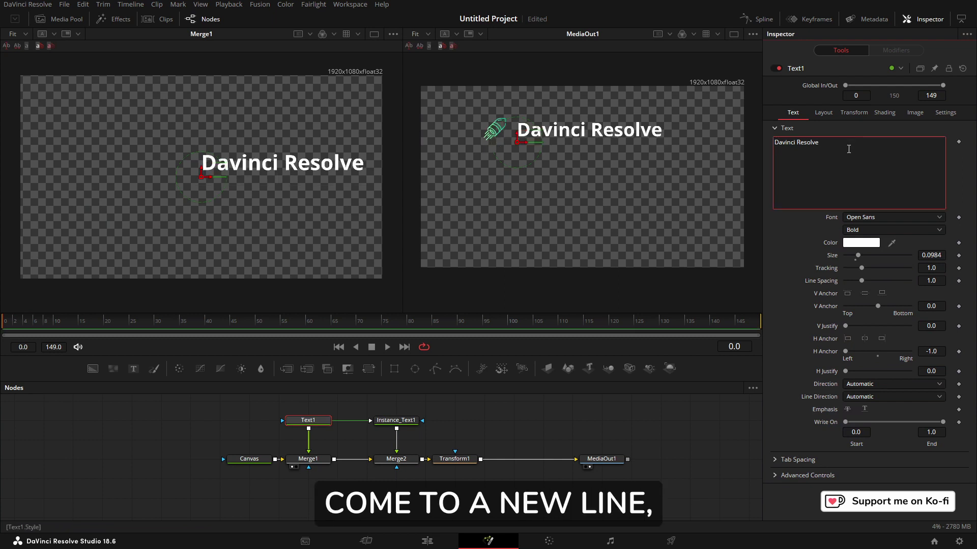
{"action": "type", "text": "mf#"}
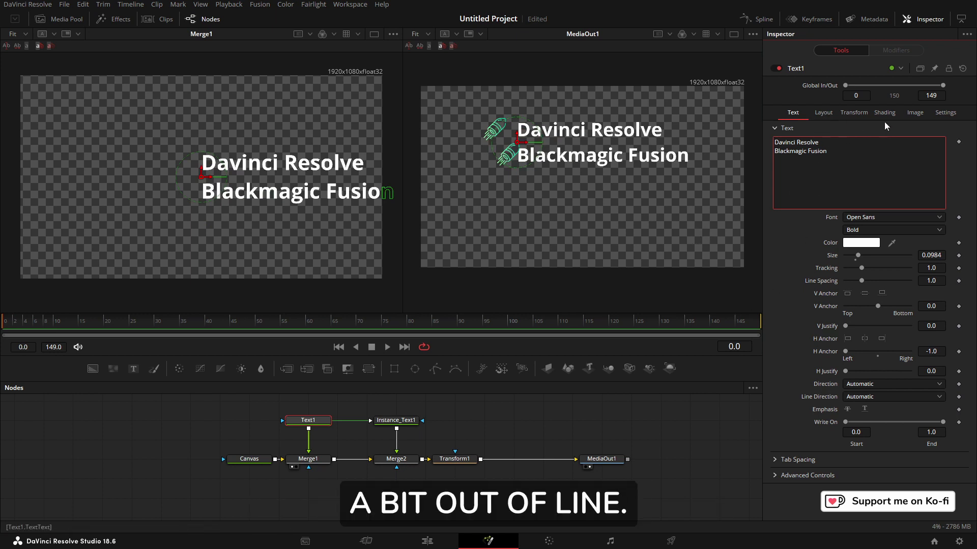
{"action": "left_click", "coordinate": [395, 420]}
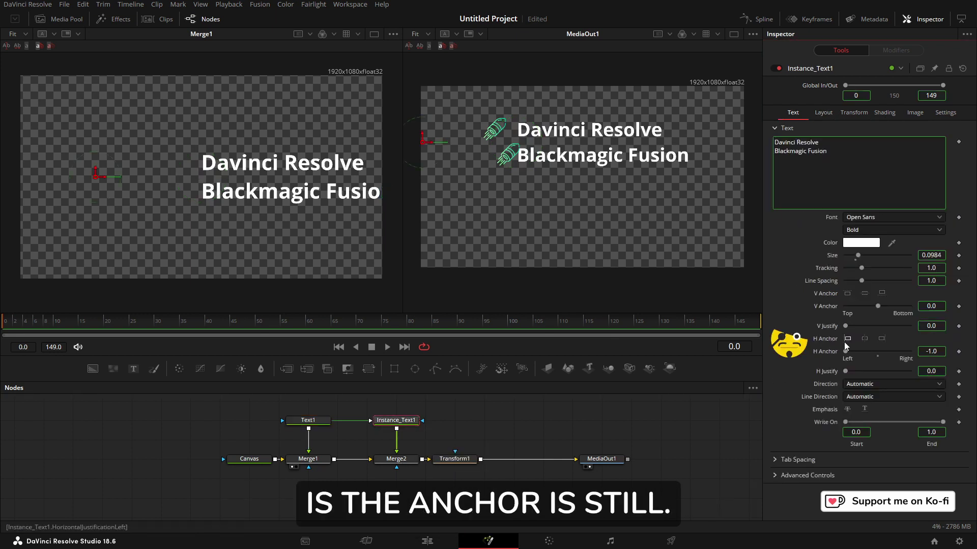
- Deinstance the H Anchor group on Instance_Text1 and set H Anchor to 0
{"action": "right_click", "coordinate": [831, 352]}
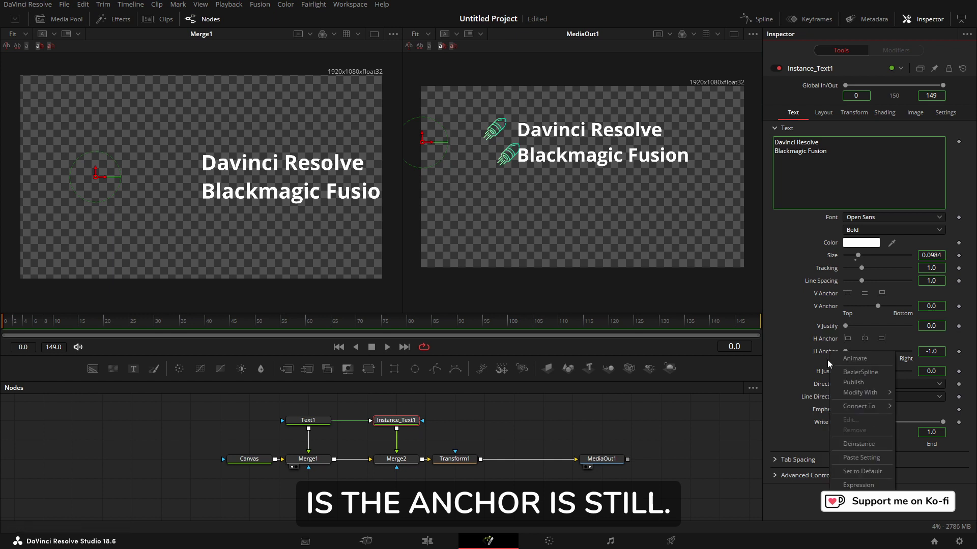
{"action": "left_click", "coordinate": [860, 444]}
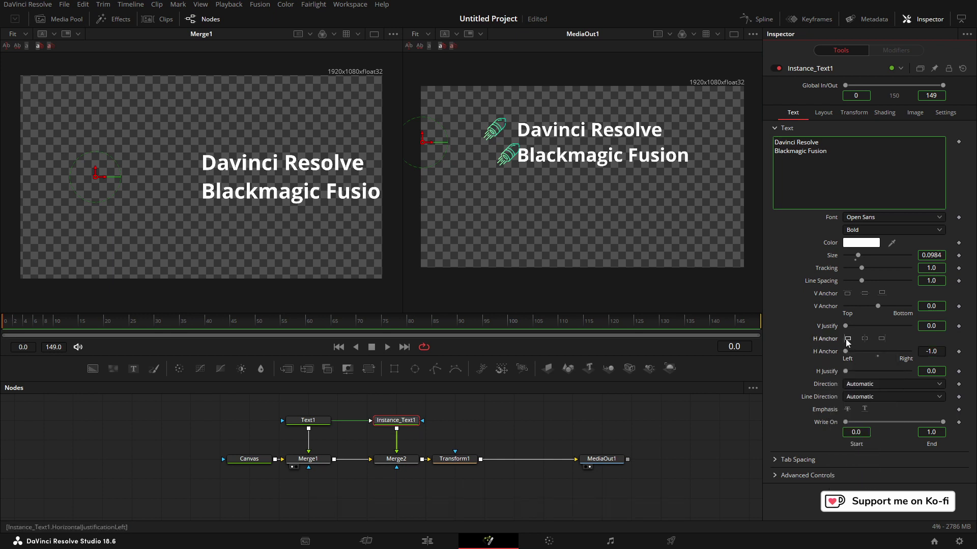
{"action": "right_click", "coordinate": [847, 340]}
{"action": "left_click", "coordinate": [890, 357]}
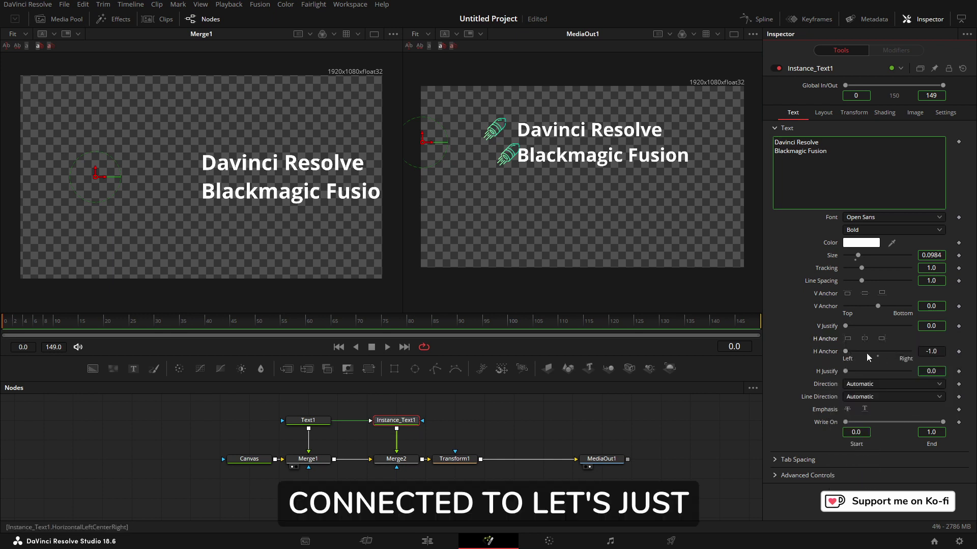
{"action": "left_click", "coordinate": [864, 339]}
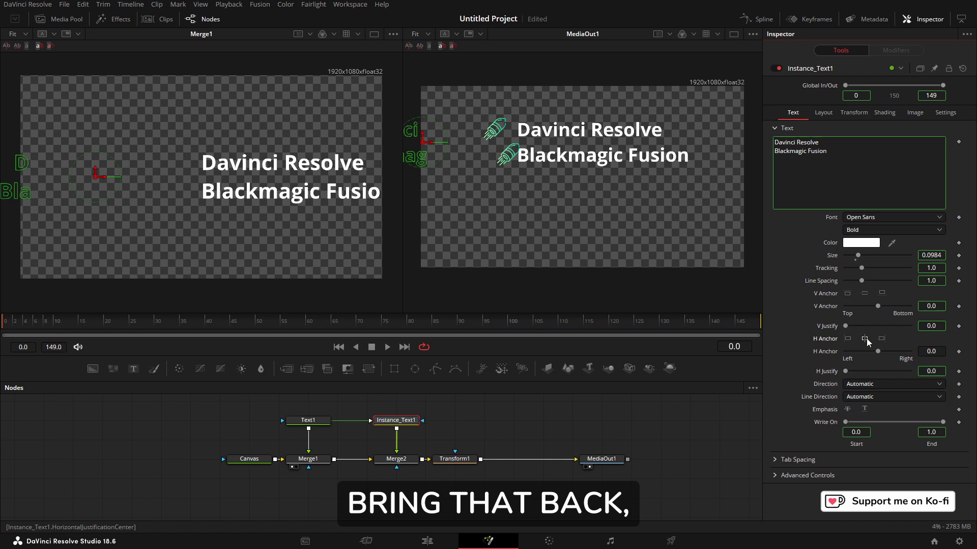
- Set Instance_Text1 Layout Center X to 0.449 and keep the image size at 1.0
{"action": "left_click", "coordinate": [823, 112]}
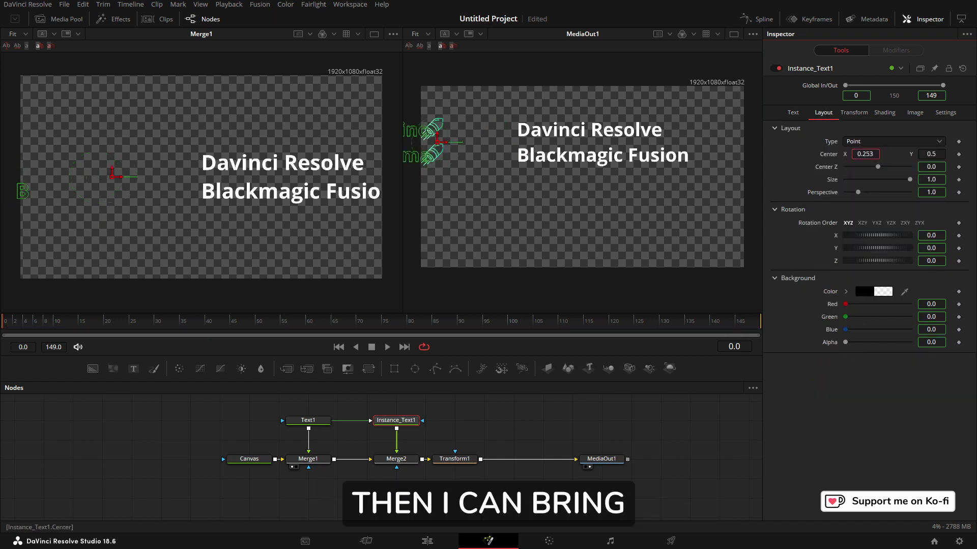
{"action": "left_click_drag", "start_coordinate": [865, 154], "coordinate": [885, 154]}
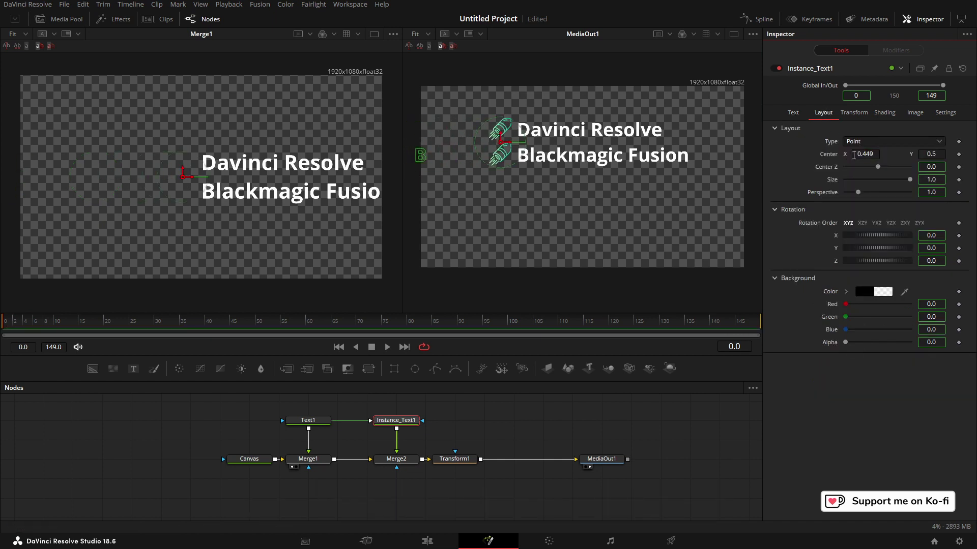
{"action": "left_click", "coordinate": [884, 112]}
{"action": "key", "text": "ctrl+z"}
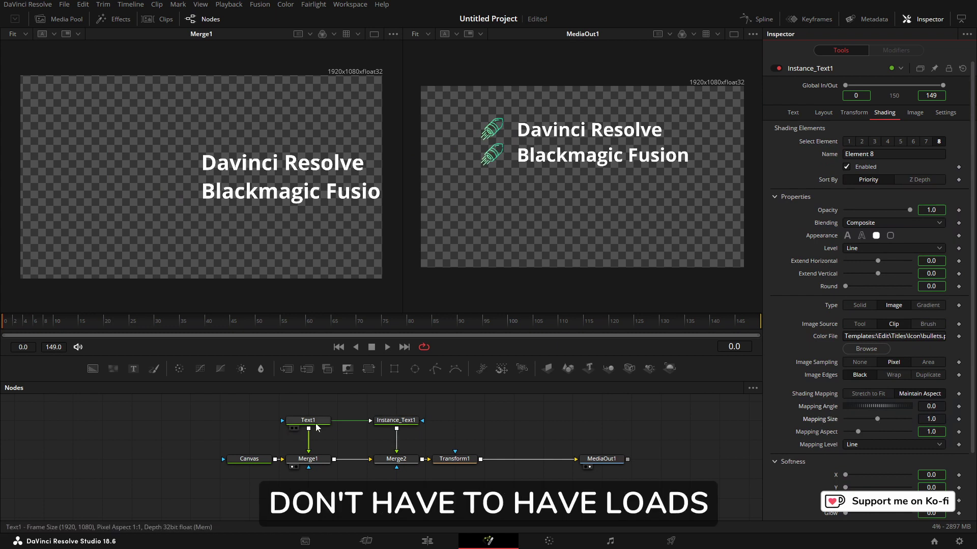
- Append 'Blackmagic Design' as a third line in Text1
{"action": "left_click", "coordinate": [307, 421]}
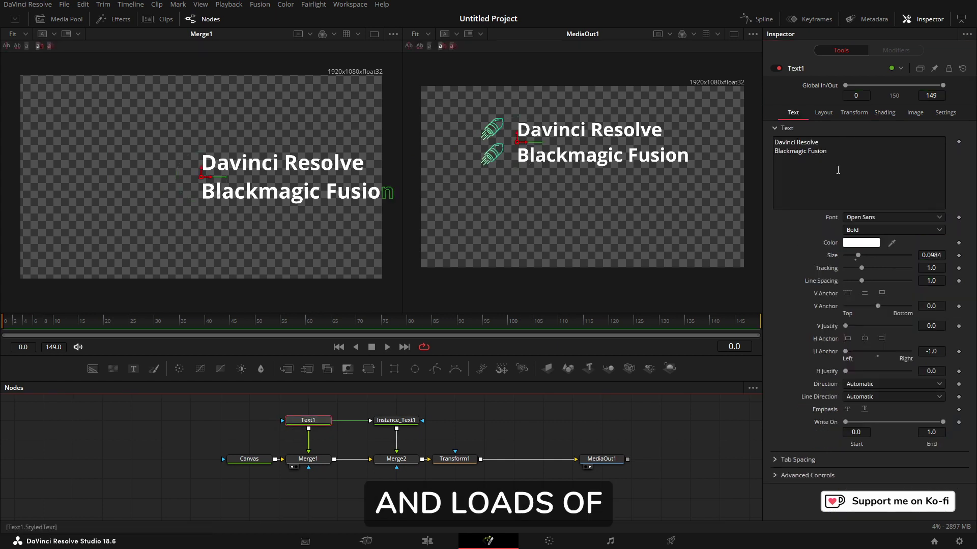
{"action": "left_click", "coordinate": [841, 153]}
{"action": "key", "text": "Return"}
{"action": "type", "text": "bmd"}
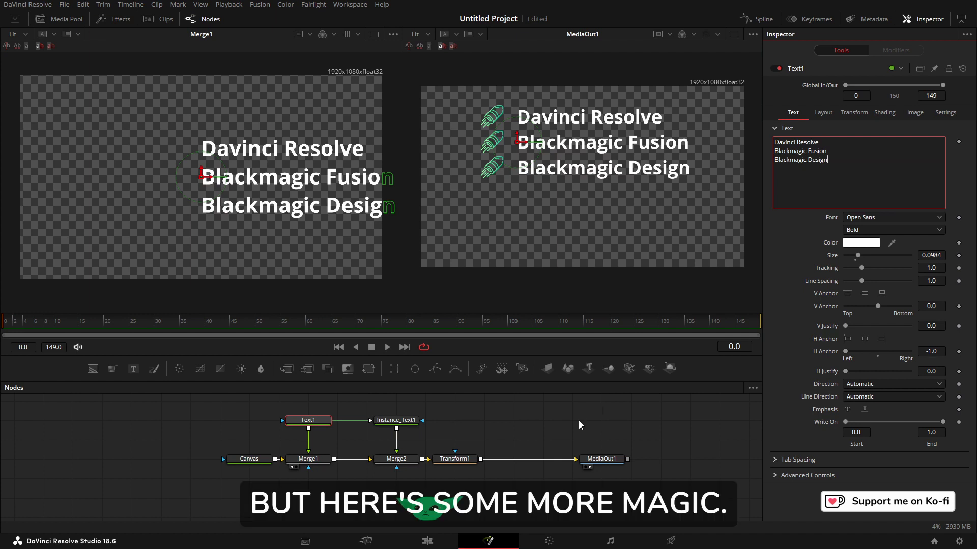
- On the Edit page, drag the Bullets Lists clip onto track V1 of Timeline 1
{"action": "left_click", "coordinate": [427, 541]}
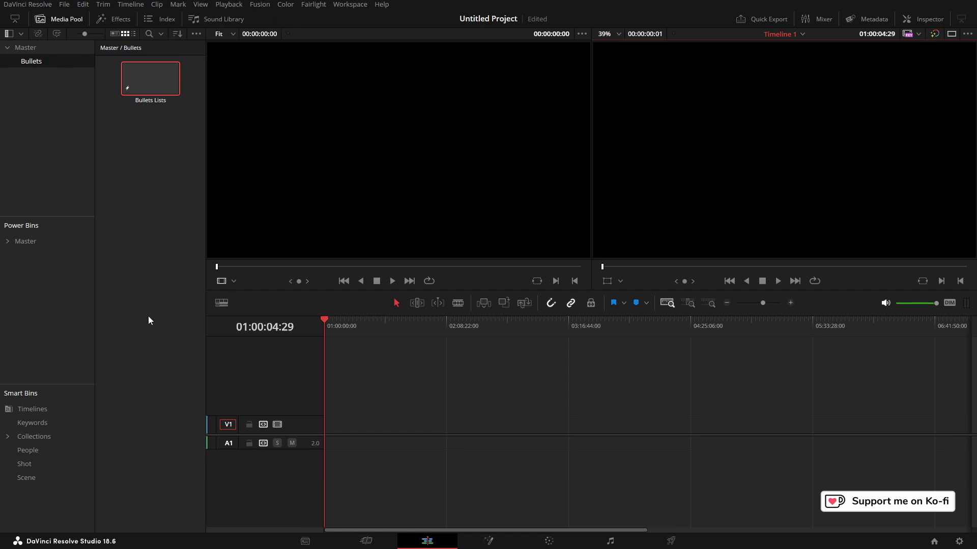
{"action": "left_click", "coordinate": [140, 72]}
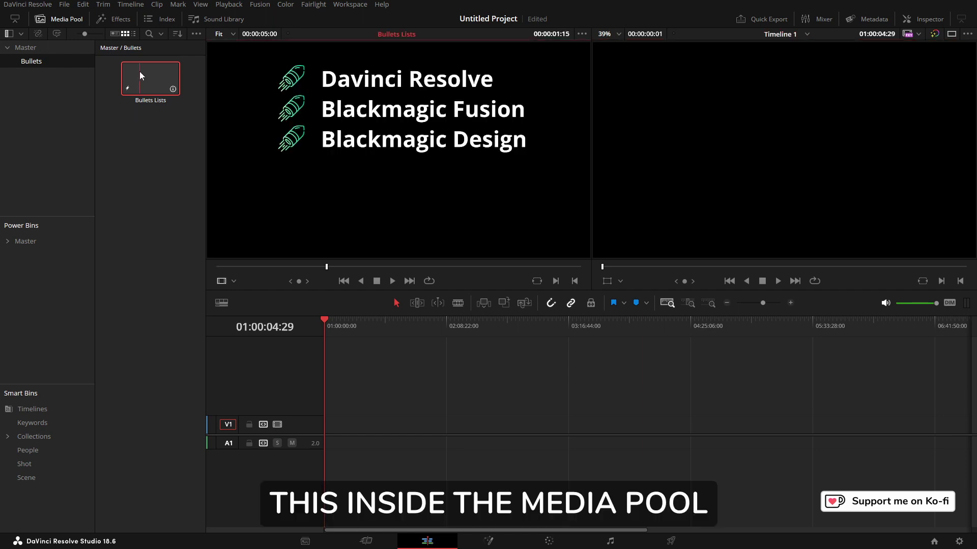
{"action": "left_click_drag", "start_coordinate": [140, 72], "coordinate": [347, 426]}
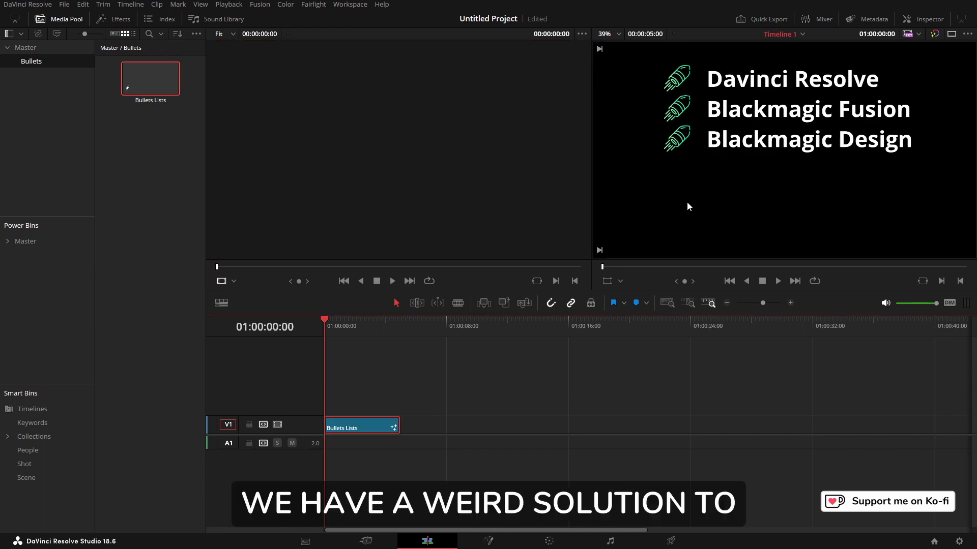